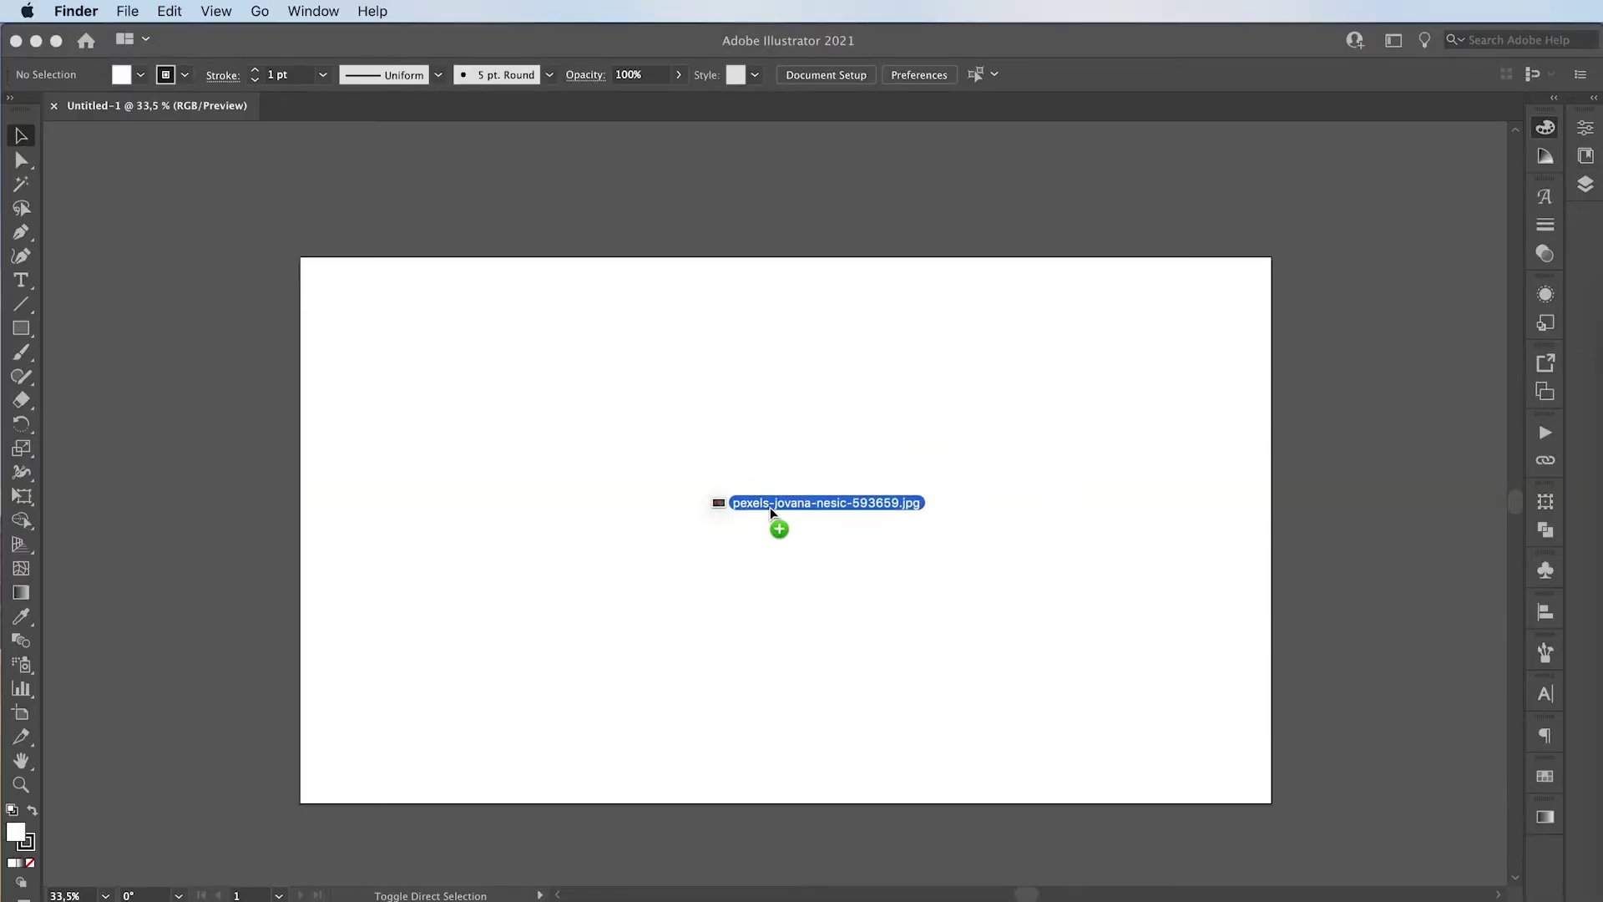
Step: Place the red daisy photo, shrink it over the artboard and deselect it
left_click_drag(770, 507, 756, 513)
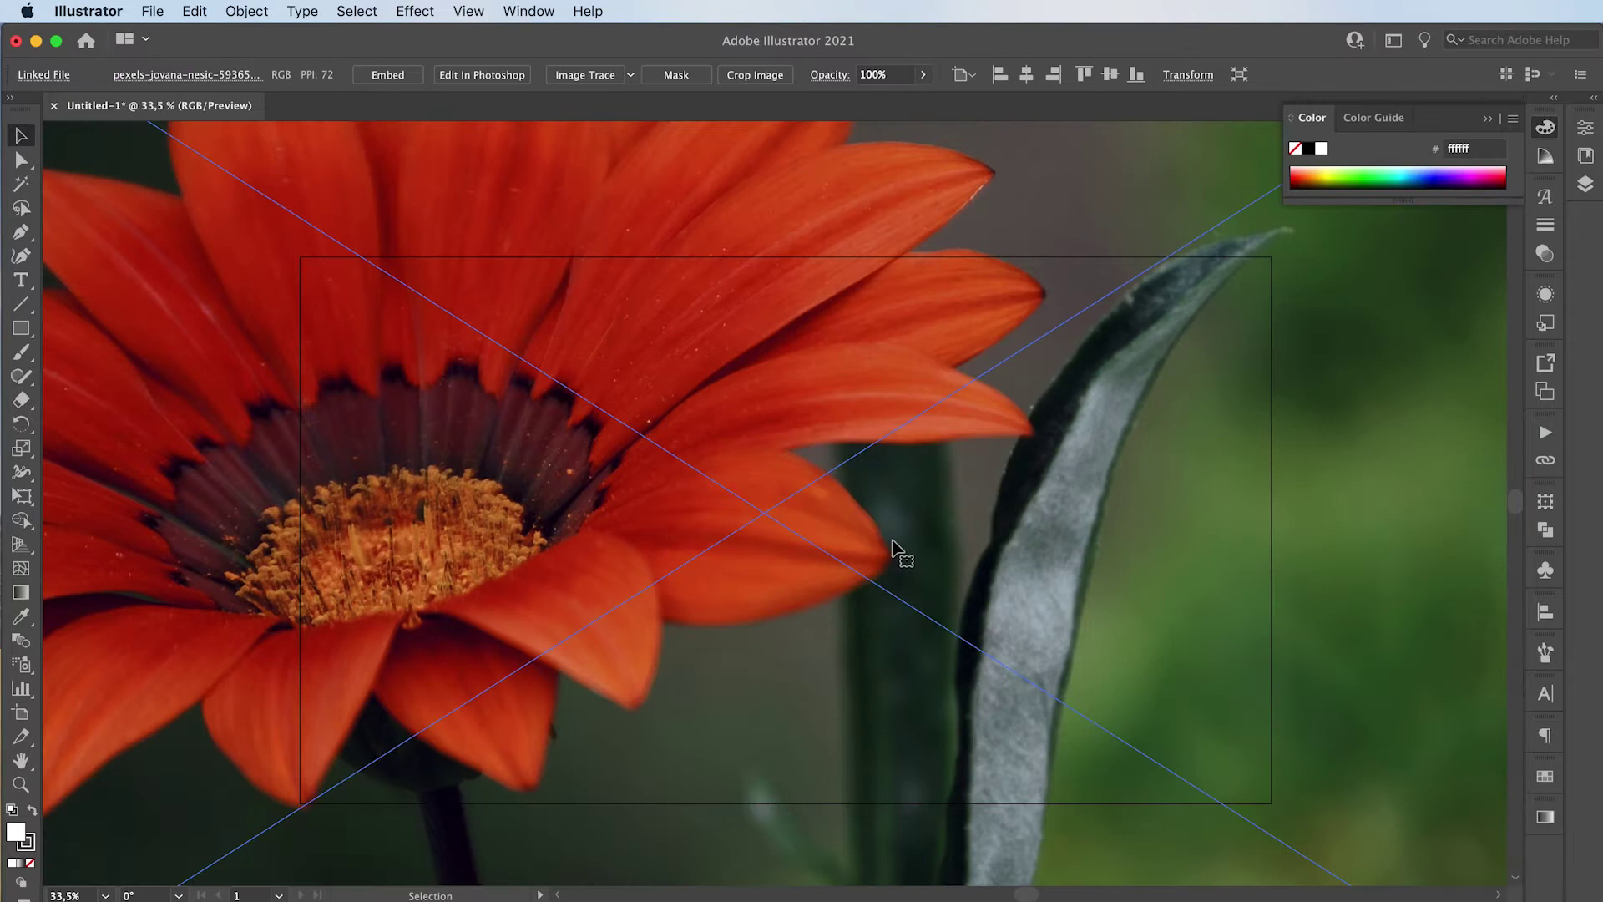
scroll(1200, 547, "down", 3)
left_click_drag(987, 182, 989, 390)
scroll(877, 512, "up", 3)
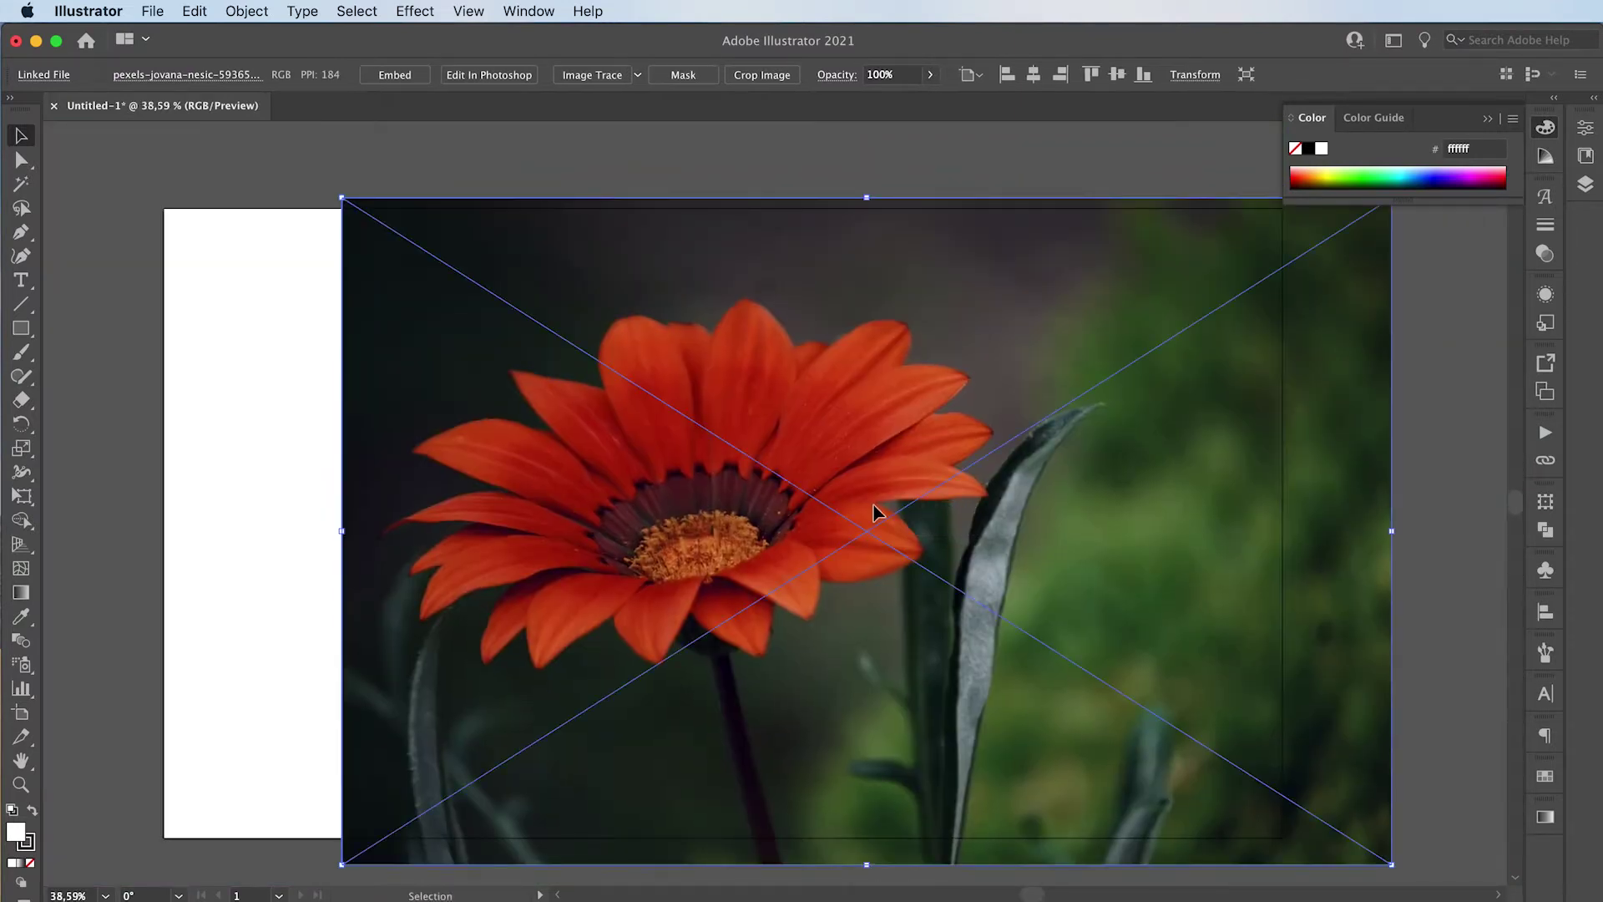
key("super+shift+a")
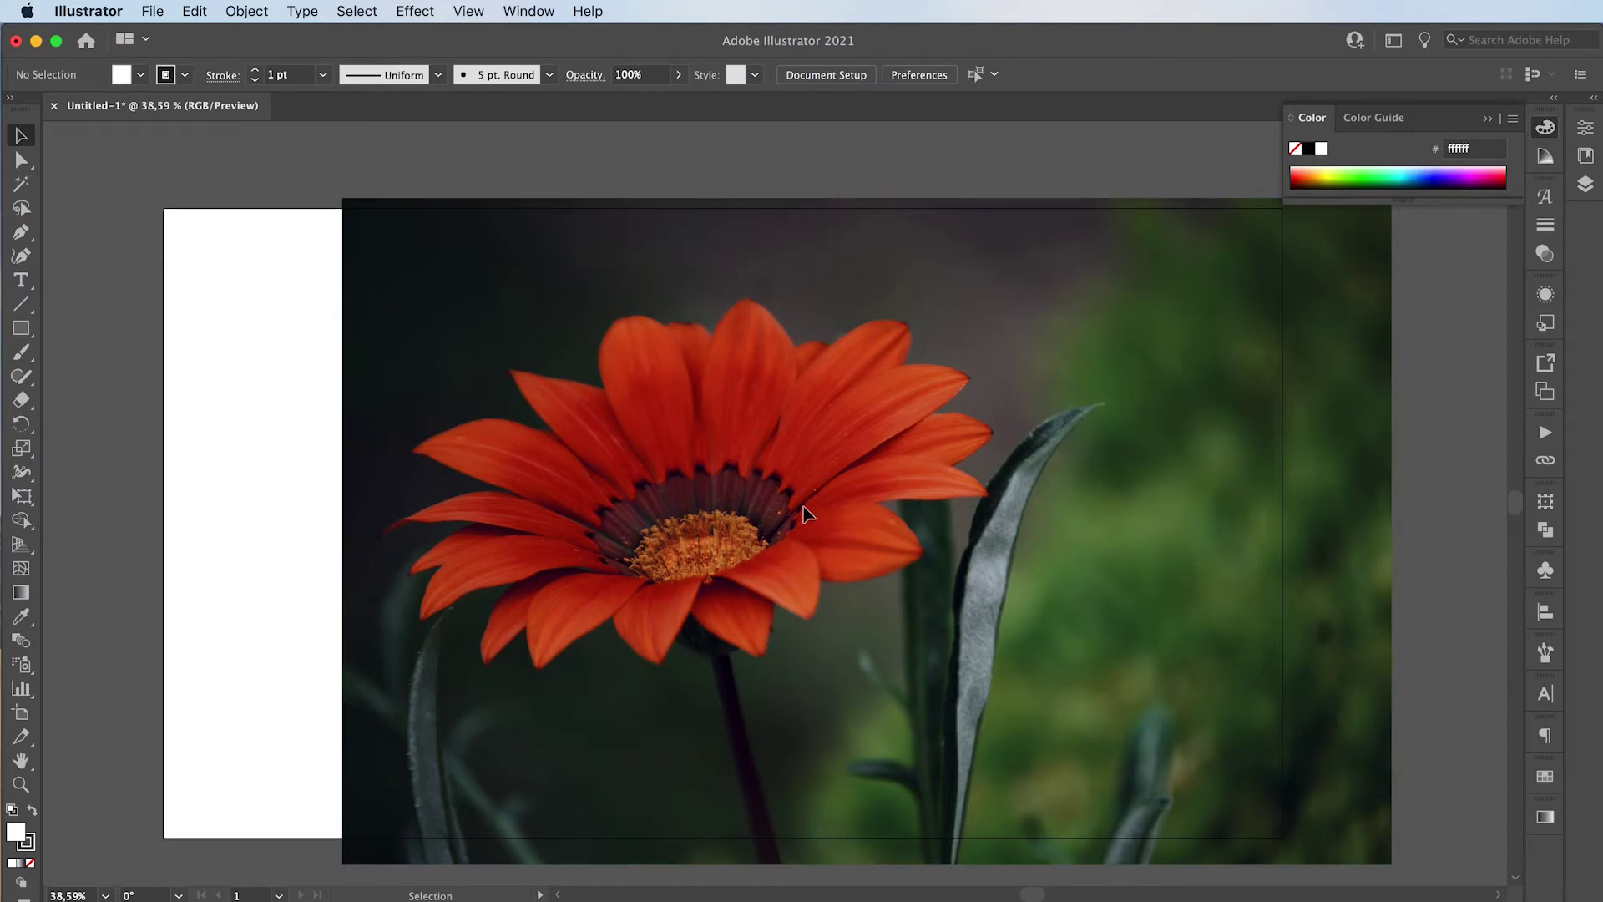
Step: Draw a curved path from the flower centre up the upper petal's left edge to its tip
key("p")
left_click(693, 547)
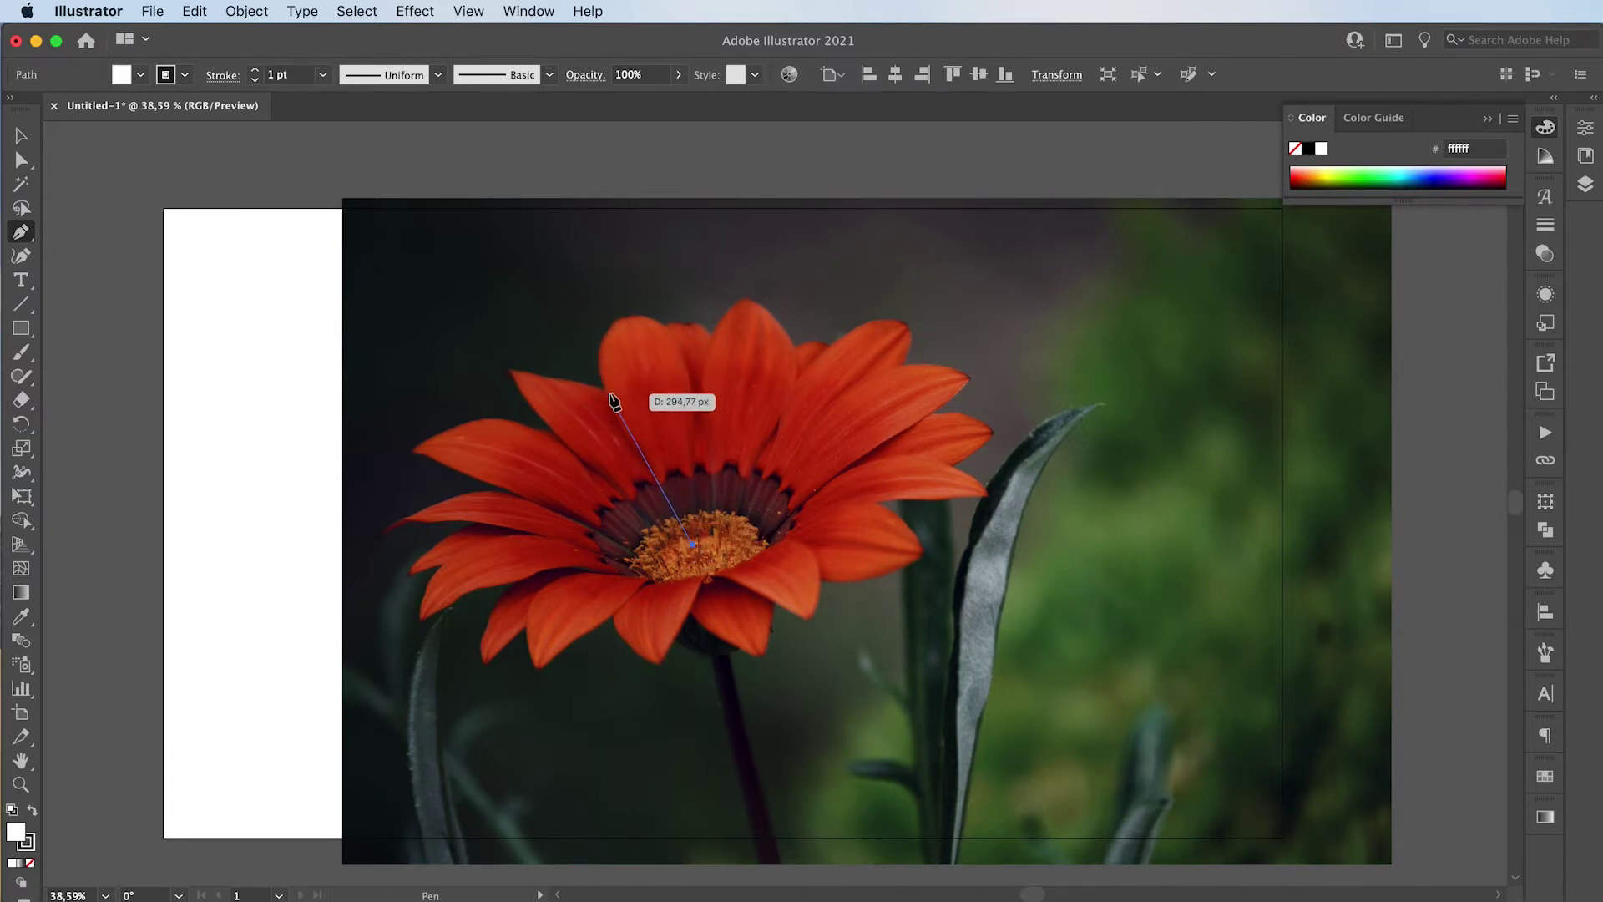
left_click_drag(604, 388, 591, 333)
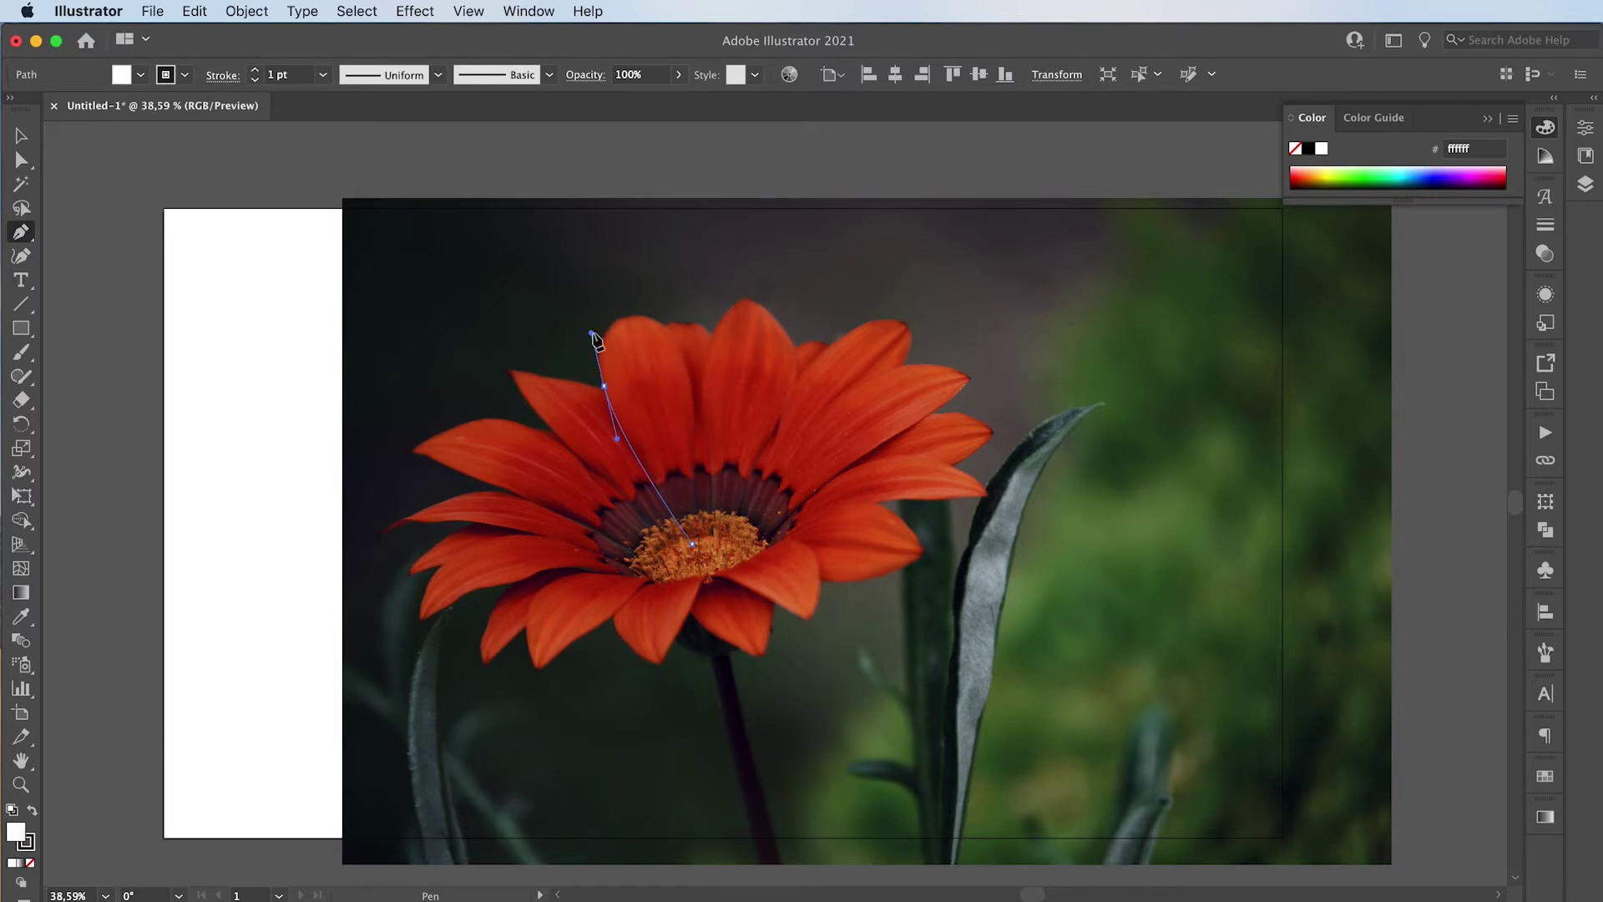
left_click(602, 316)
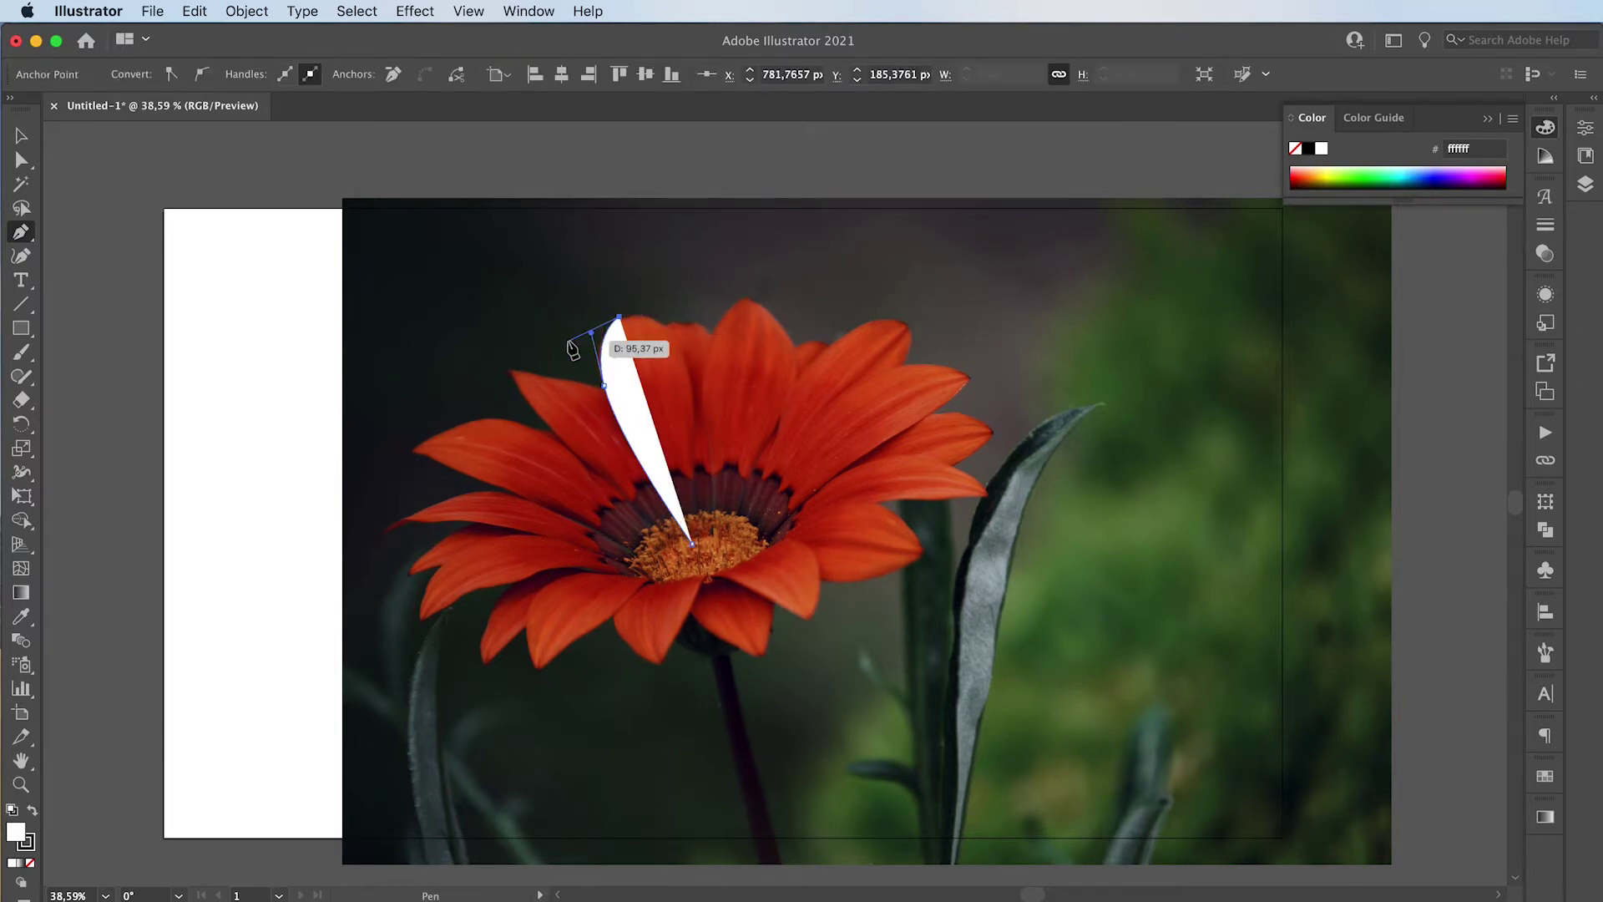
key("v")
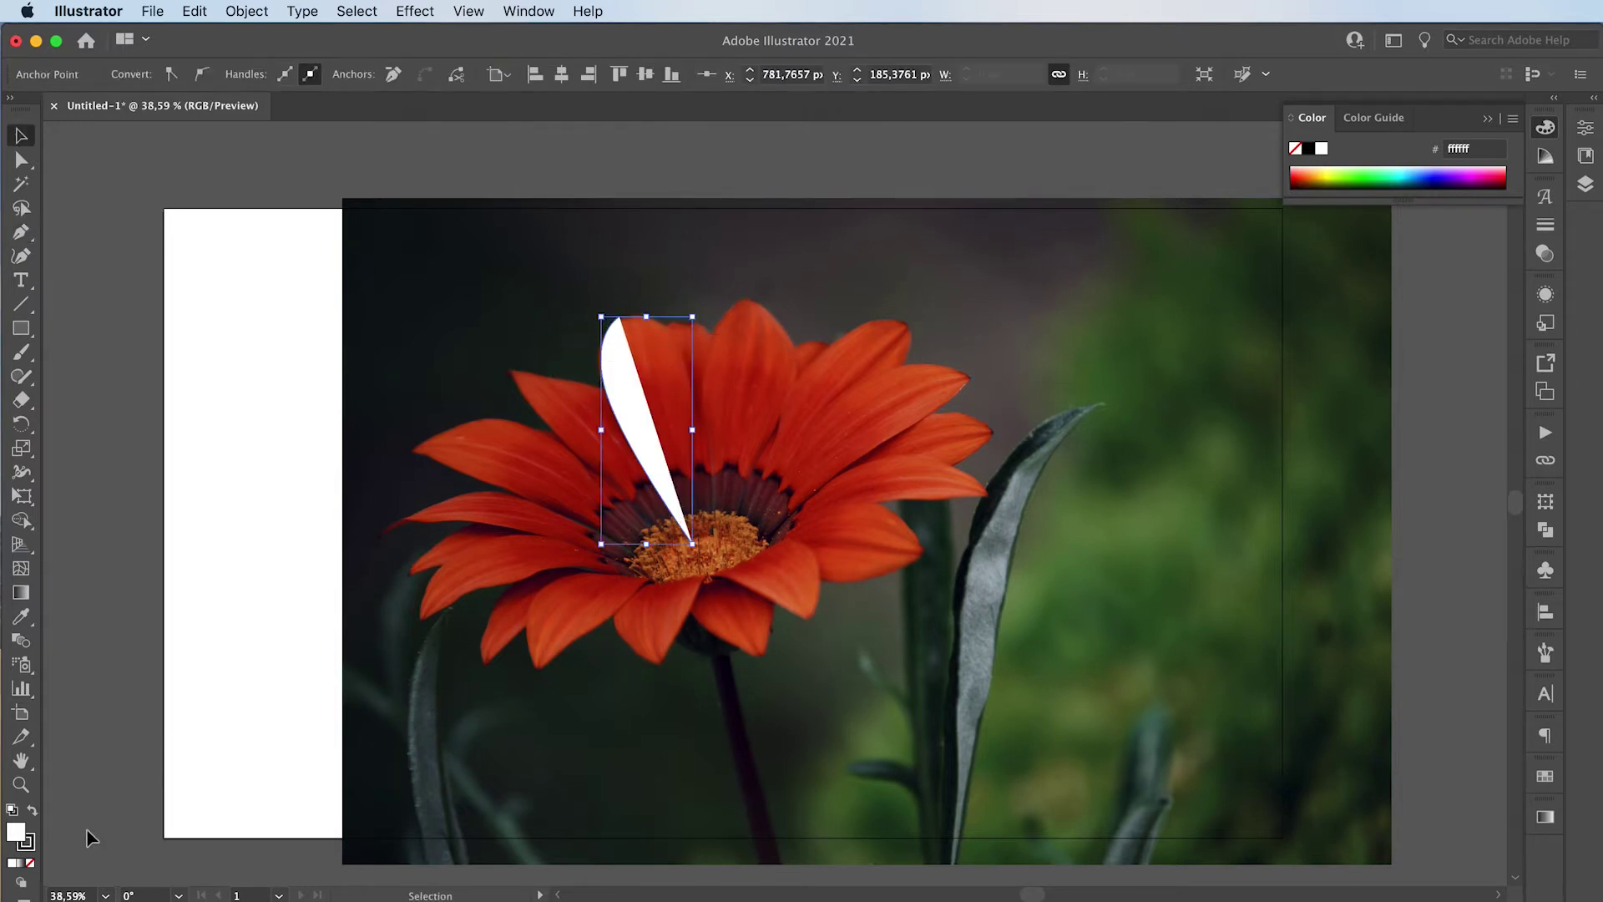
Step: Remove the petal path's fill and give its stroke the cyan-blue colour #00a4e5
left_click(28, 864)
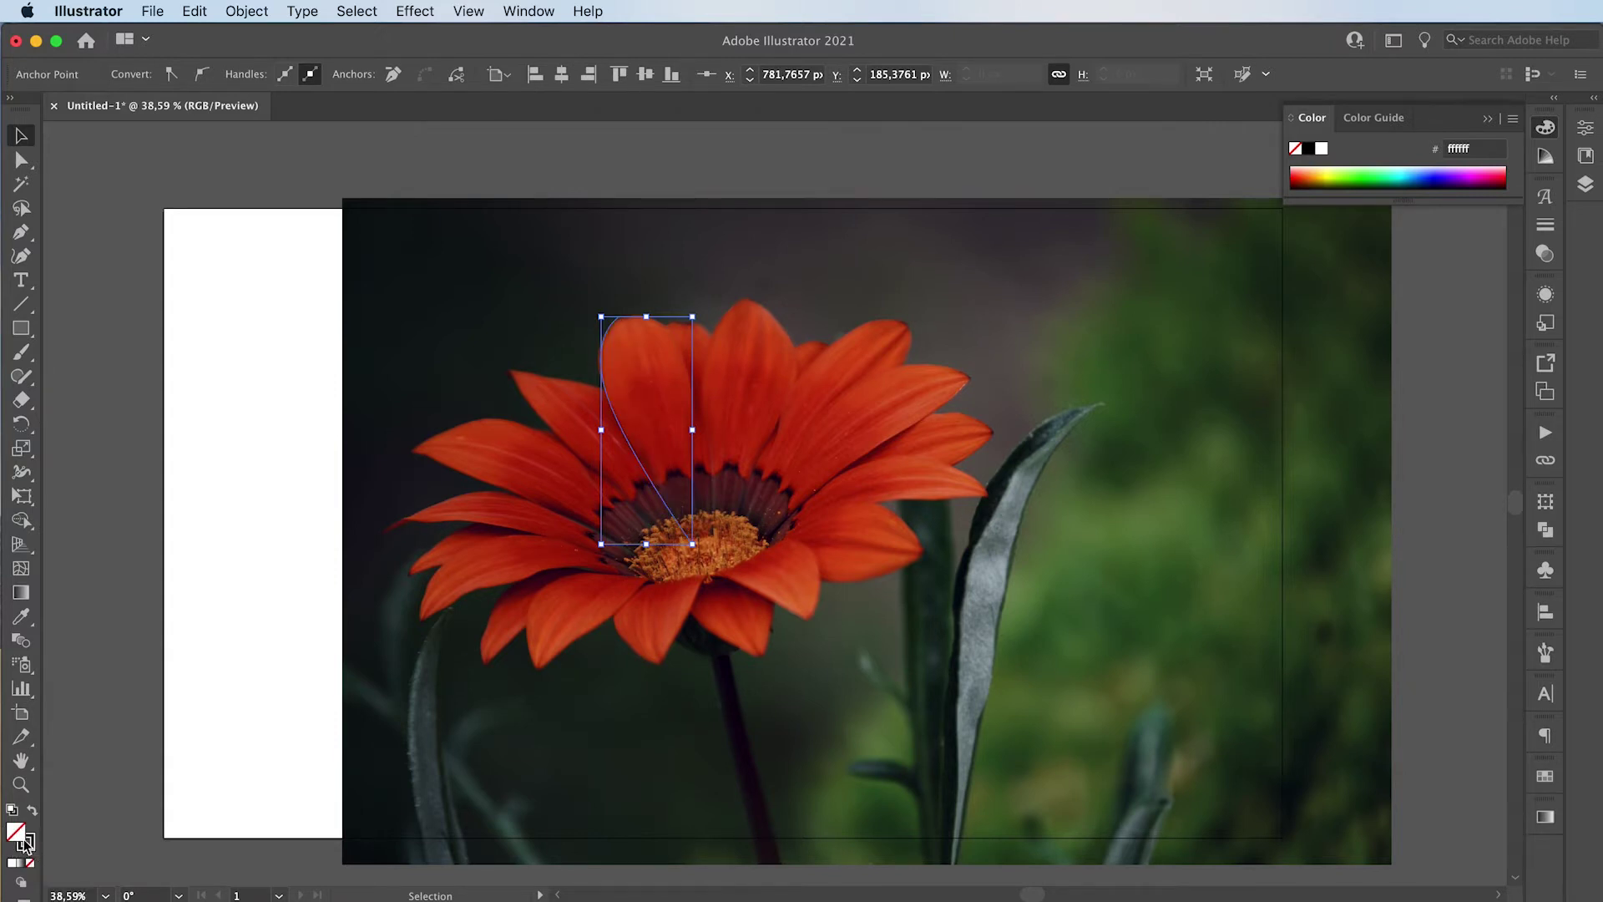
left_click(235, 607)
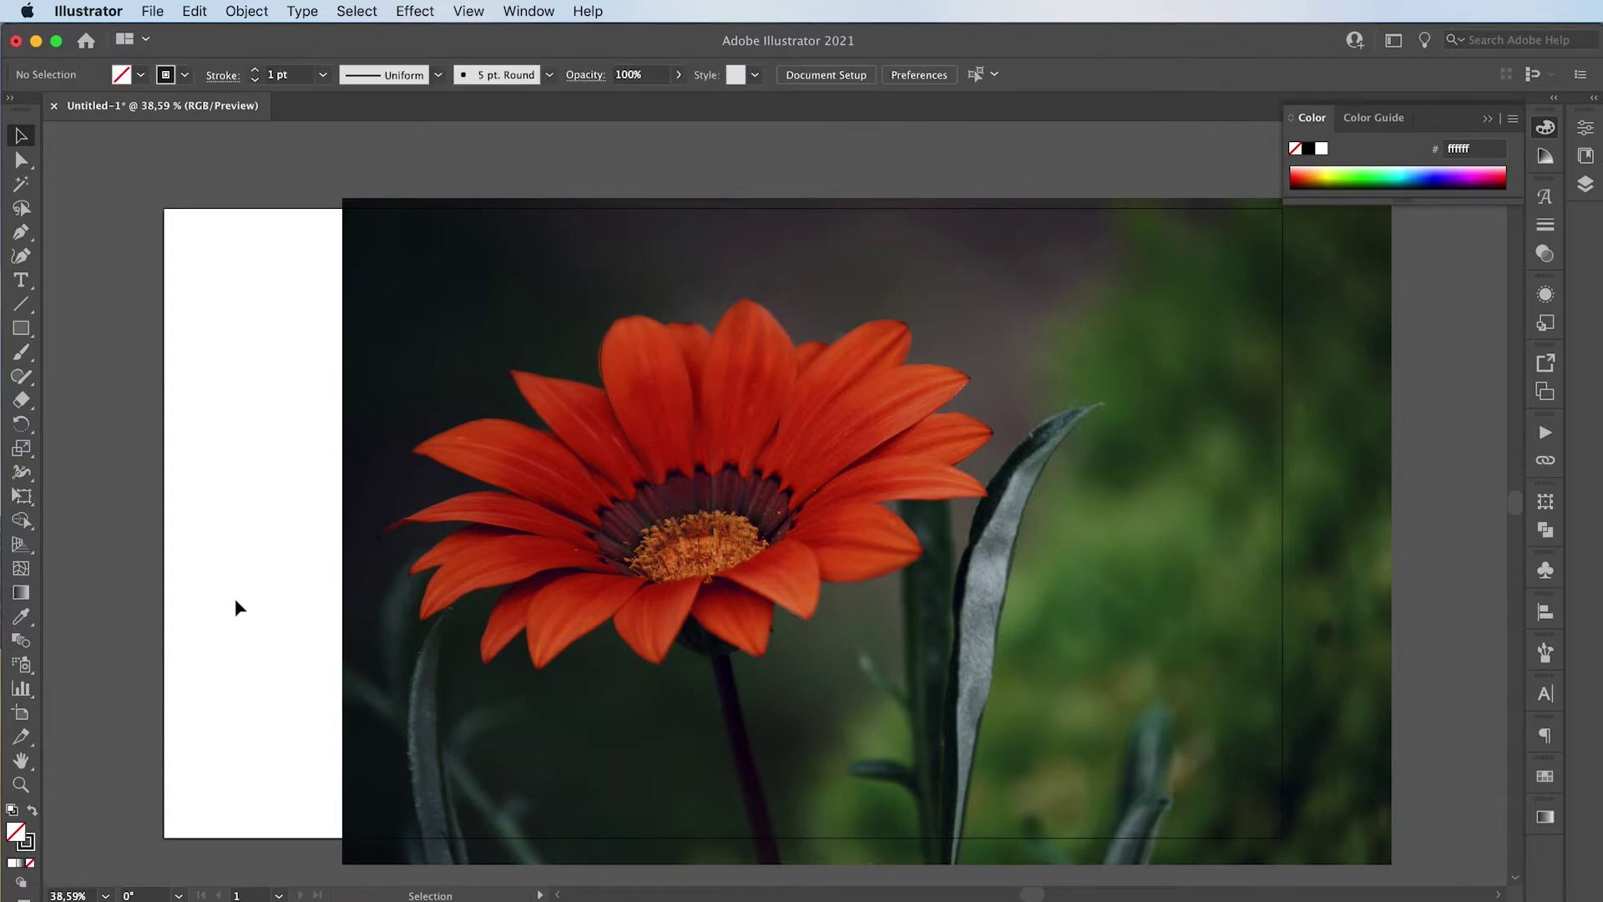
left_click(613, 401)
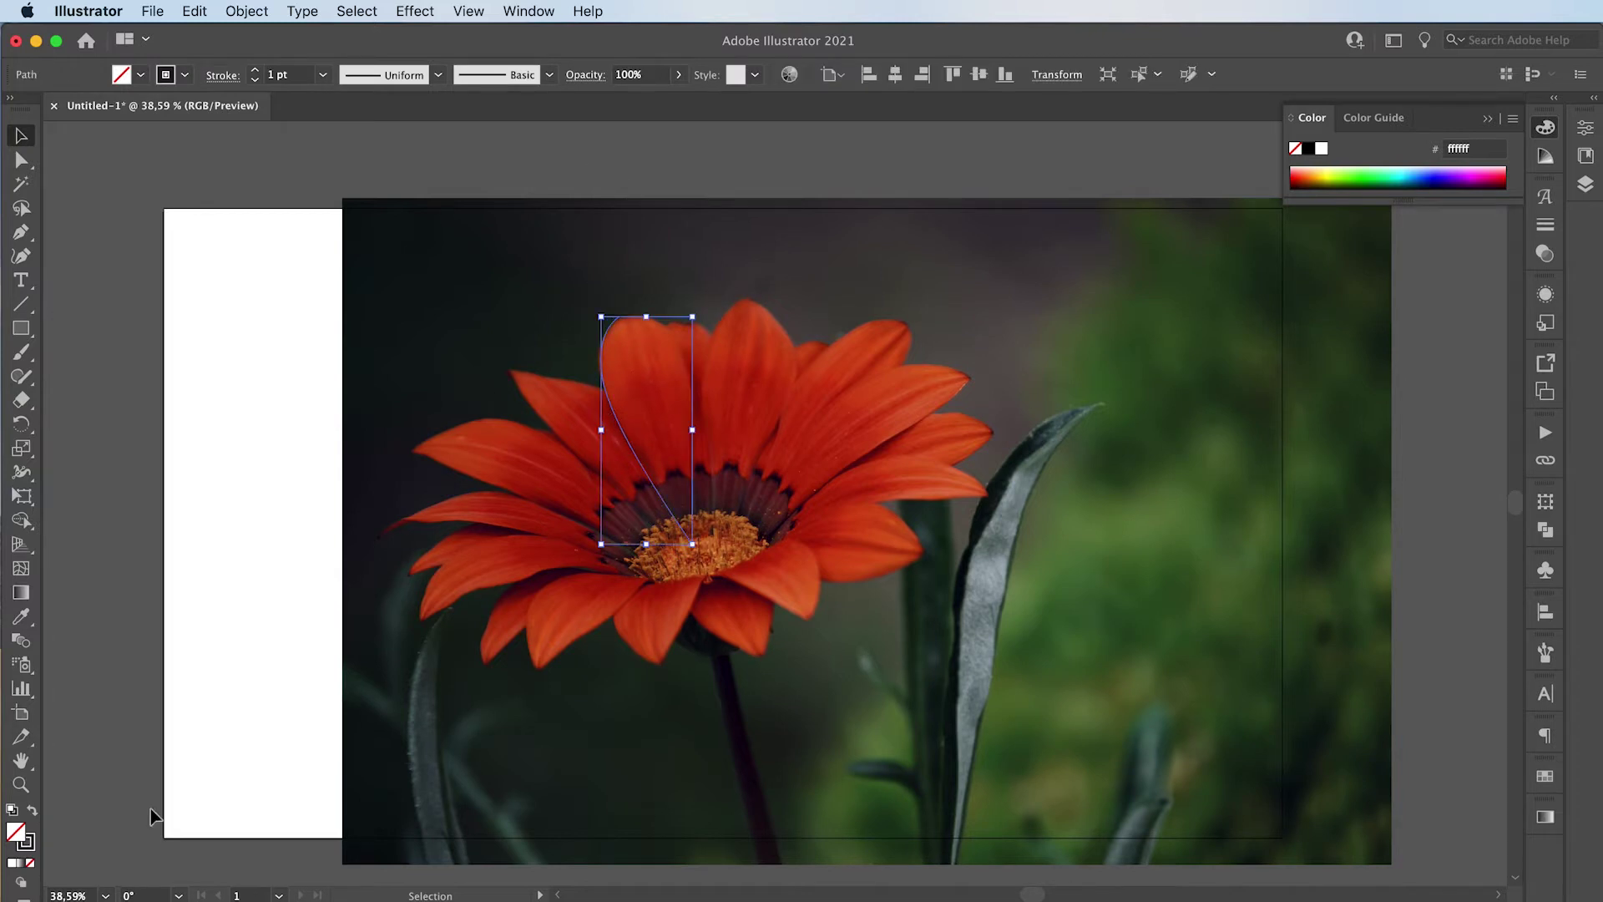
double_click(28, 849)
left_click_drag(781, 761, 753, 802)
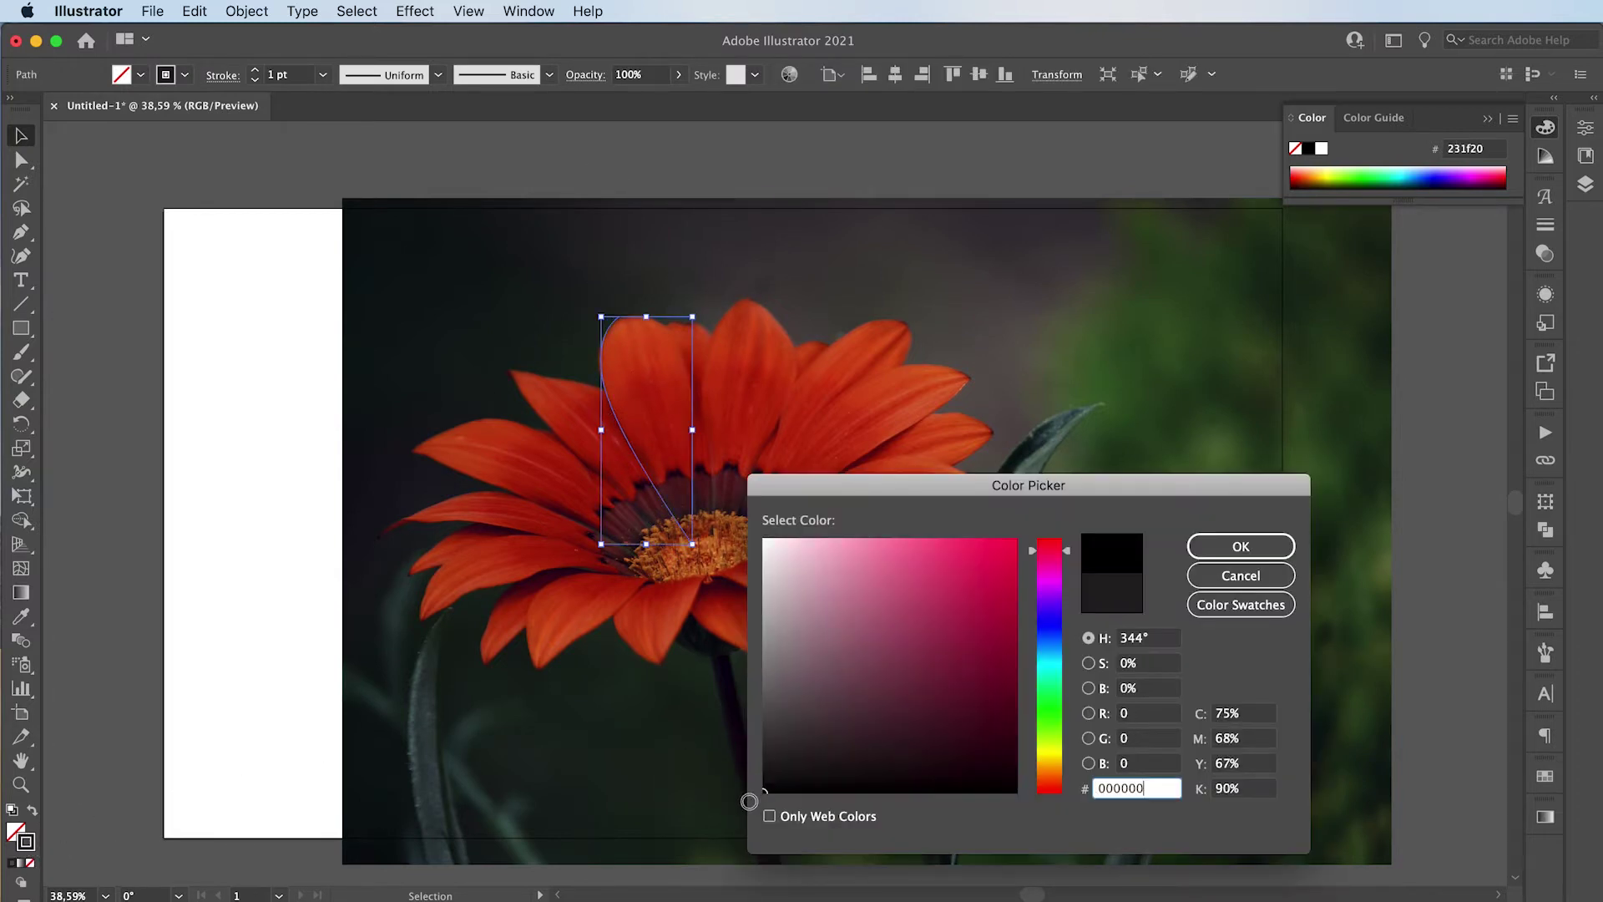
mouse_move(985, 587)
left_mouse_down()
mouse_move(1015, 564)
mouse_move(1052, 655)
left_mouse_up()
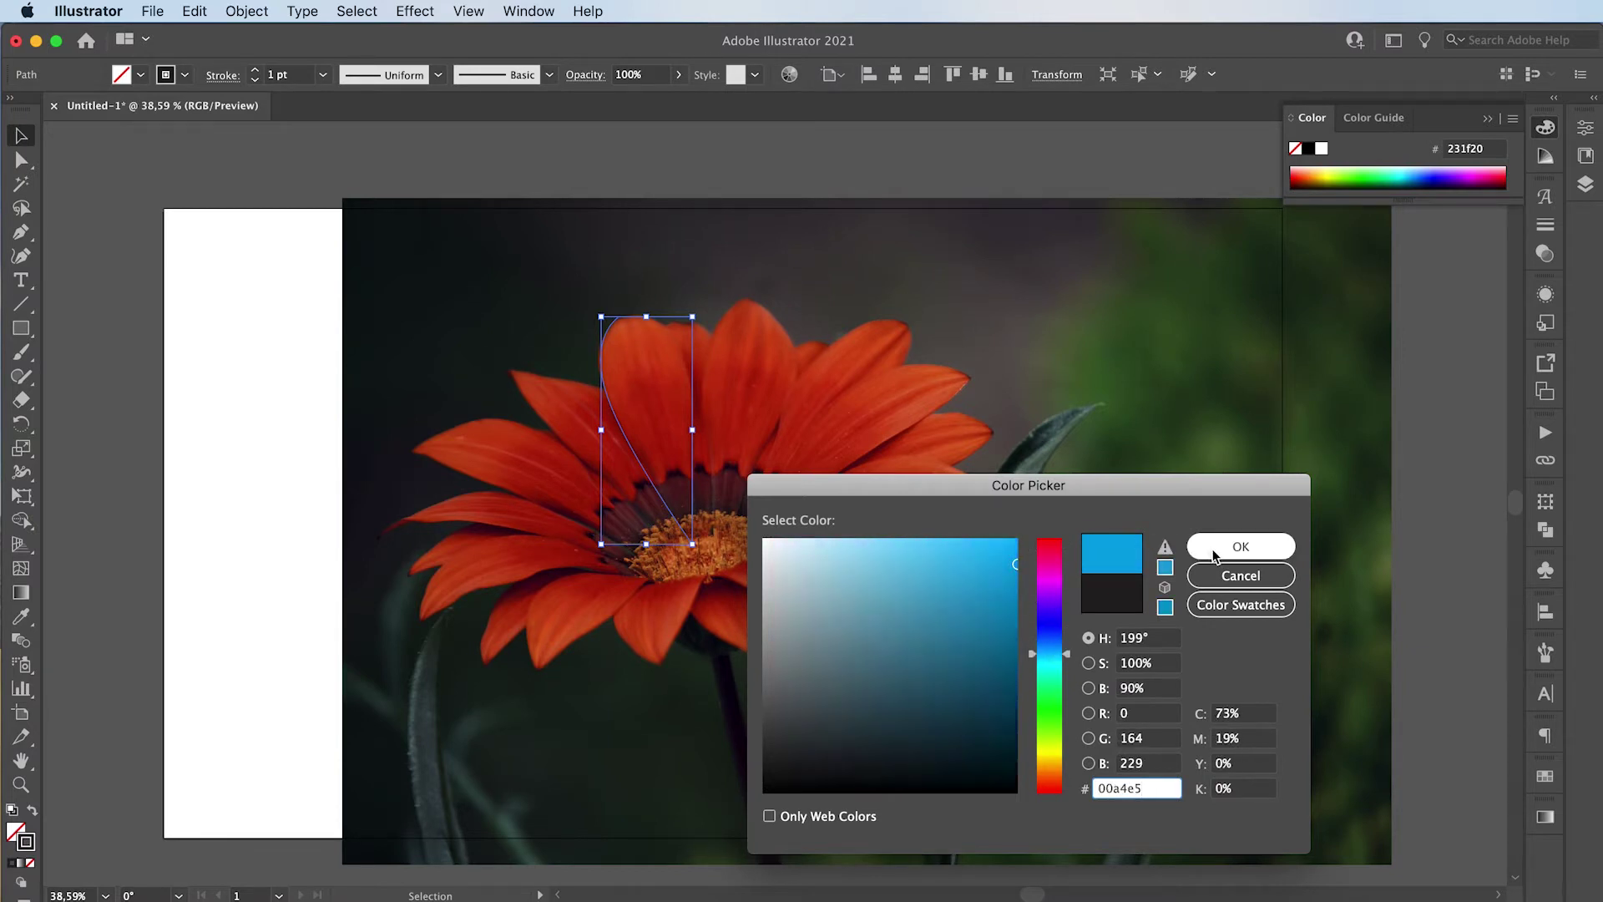
left_click(1240, 547)
left_click(422, 366)
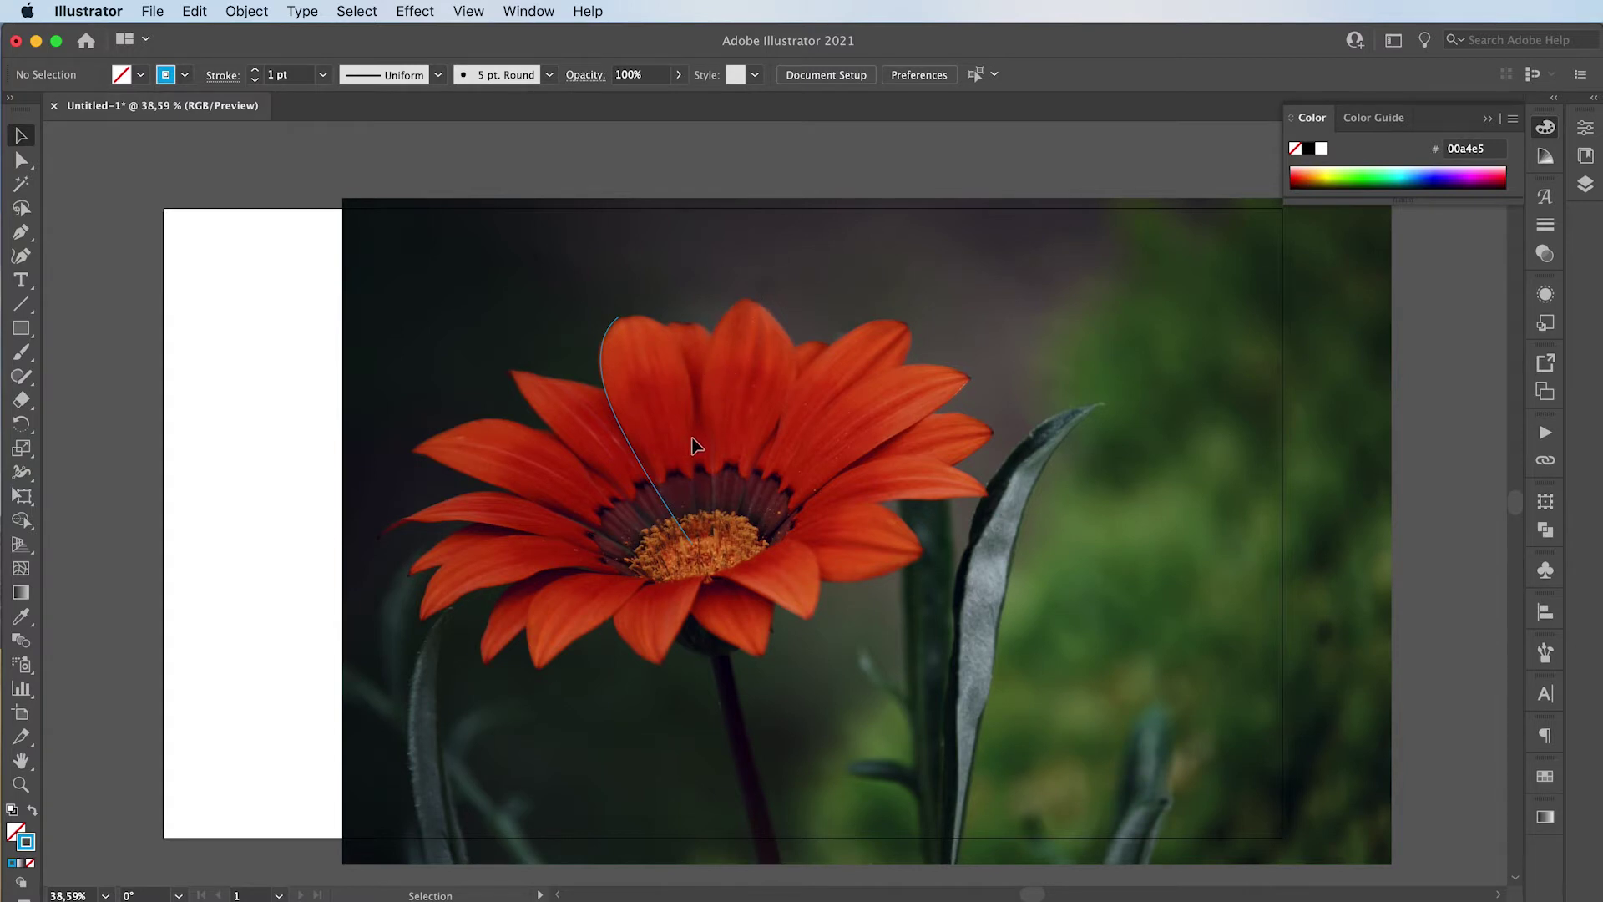
Step: Mirror the petal curve across the vertical axis with Transform > Reflect
left_click(641, 454)
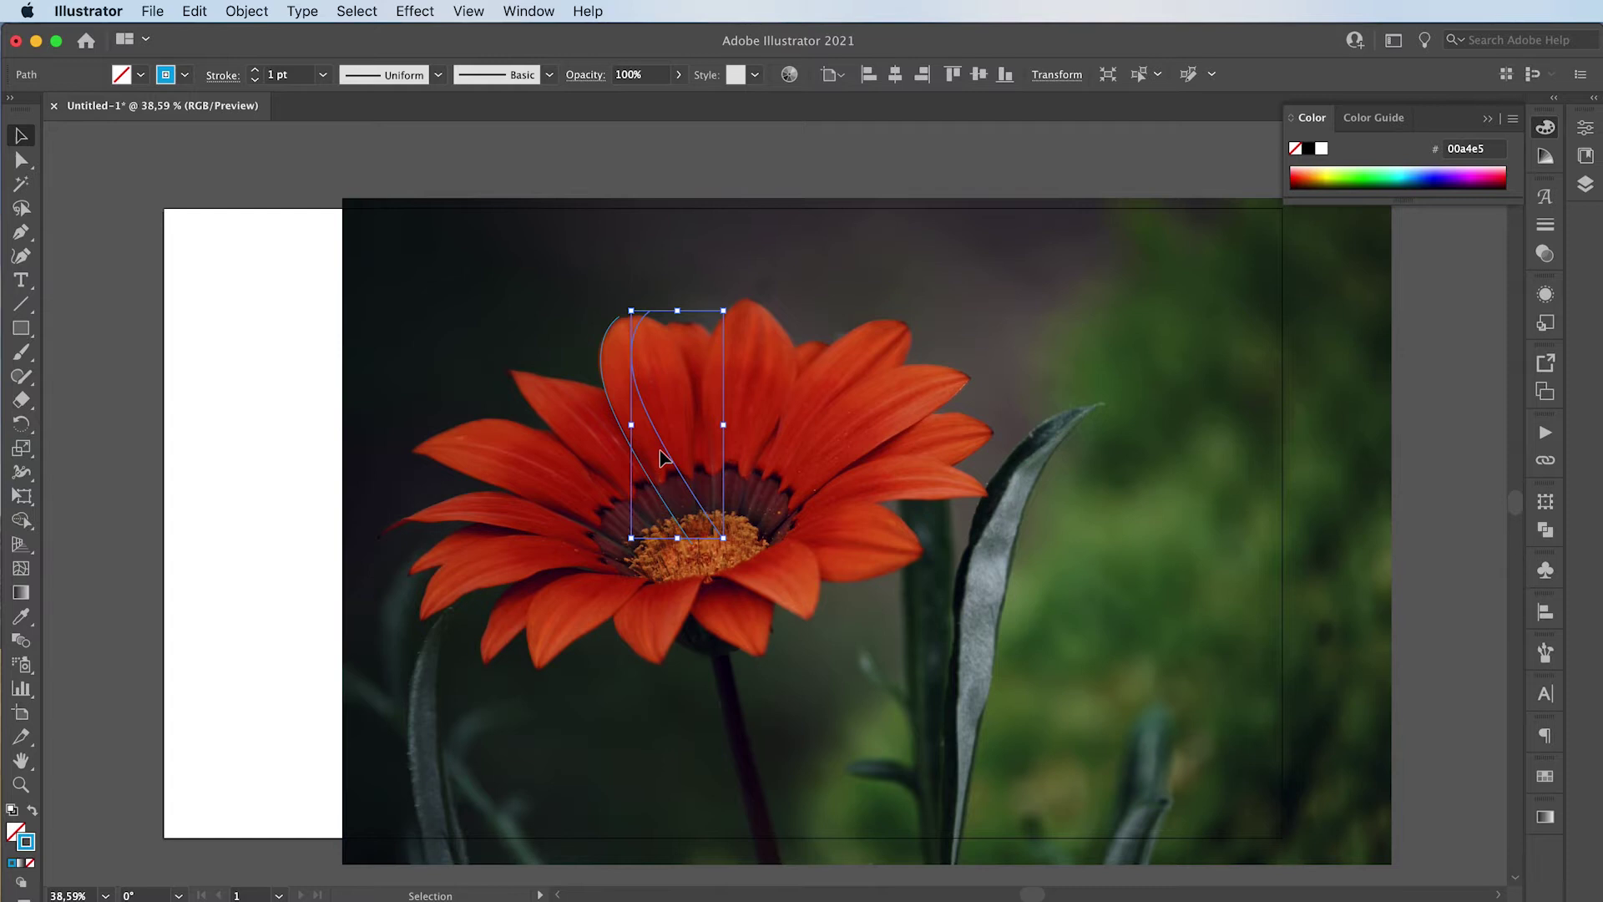
right_click(666, 449)
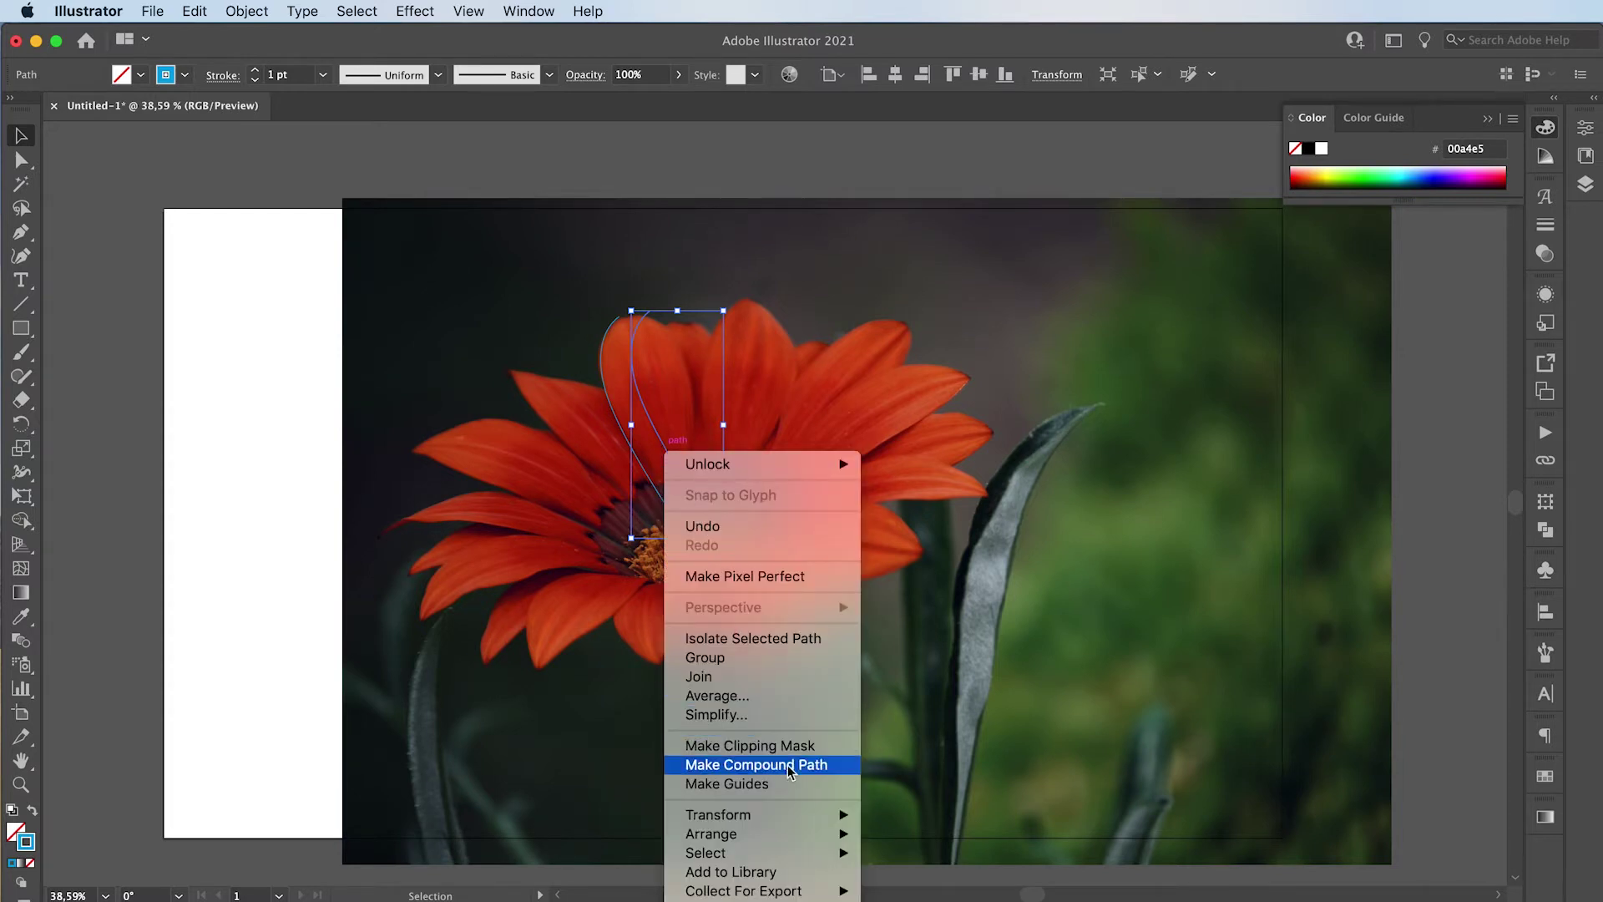
mouse_move(718, 814)
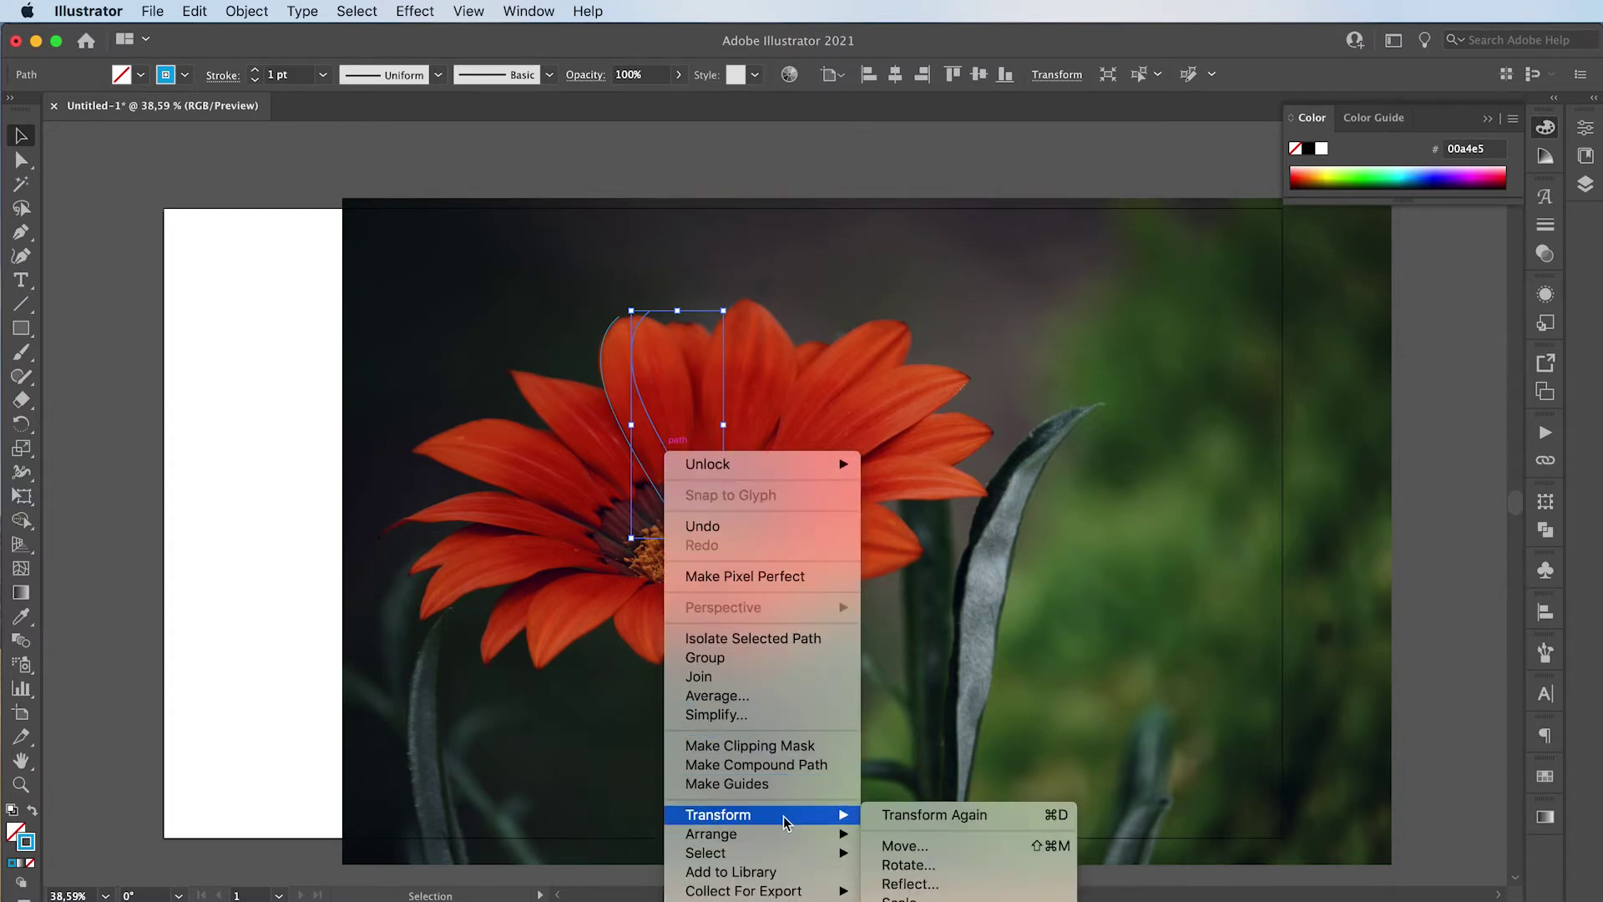
left_click(909, 884)
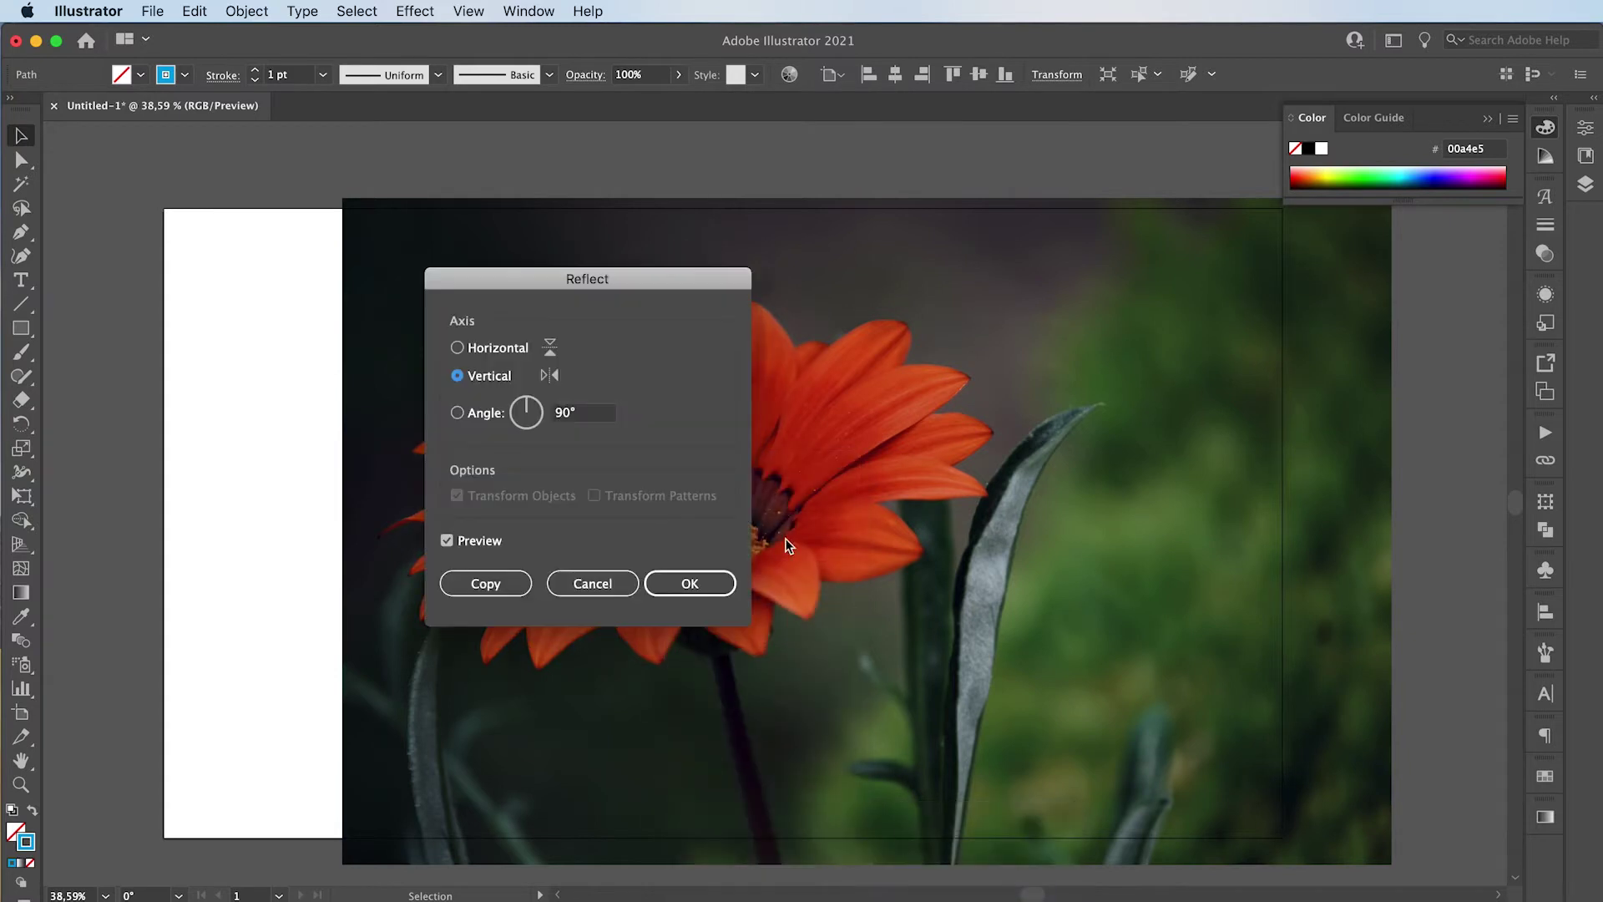
left_click(680, 586)
left_click(680, 587)
Step: Move and rotate the mirrored curve so it forms the petal's right edge
left_click_drag(696, 464, 724, 454)
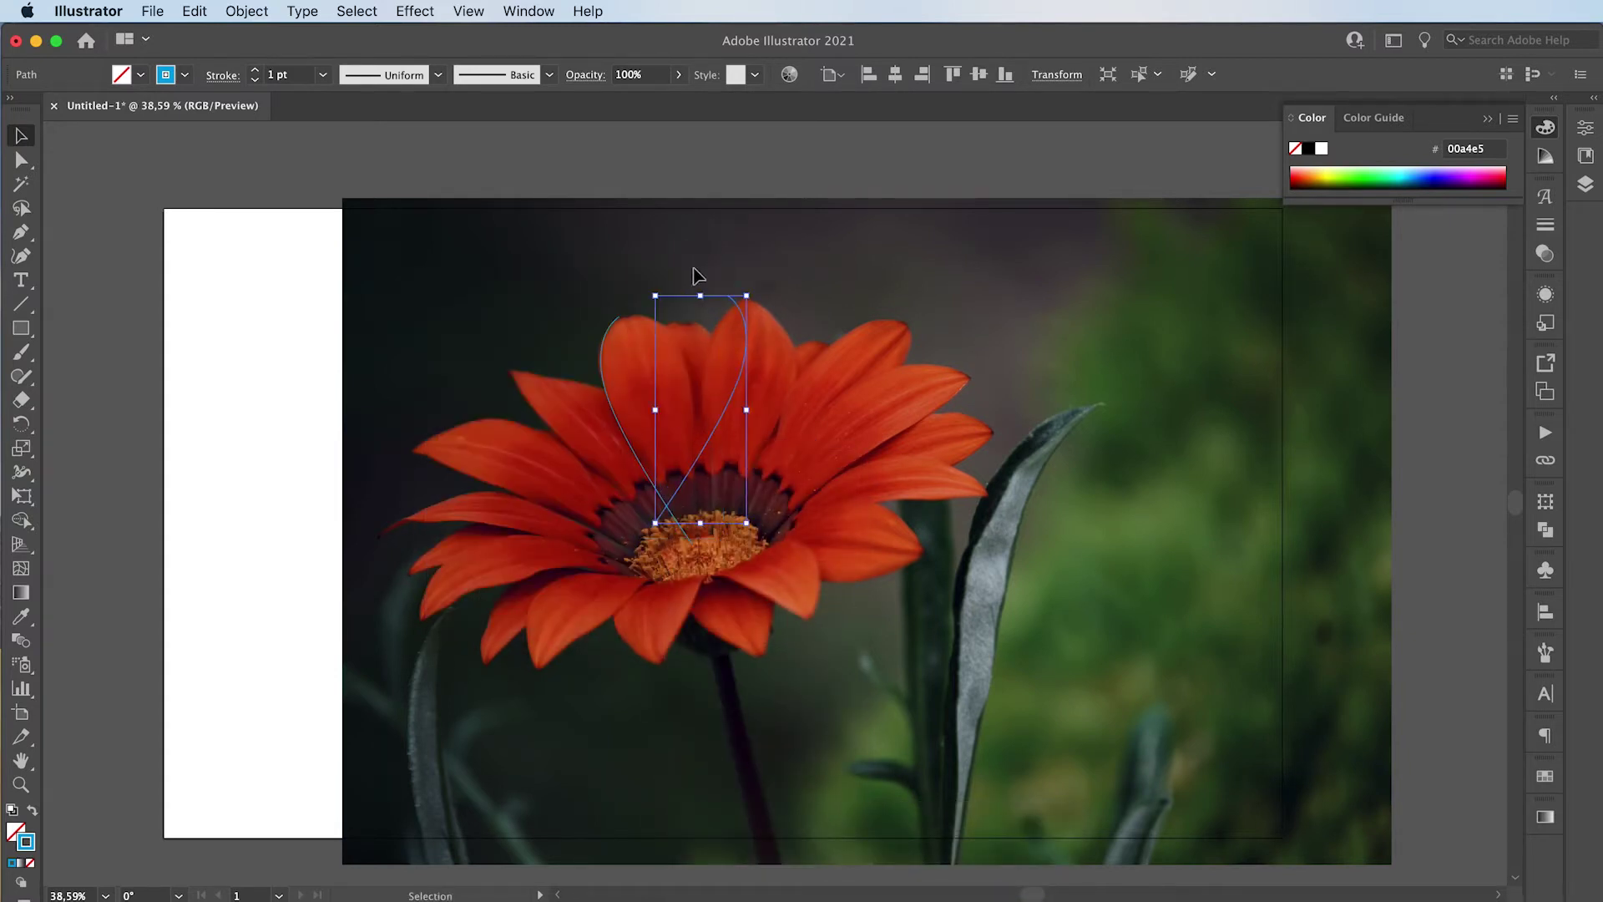
left_click_drag(648, 287, 664, 306)
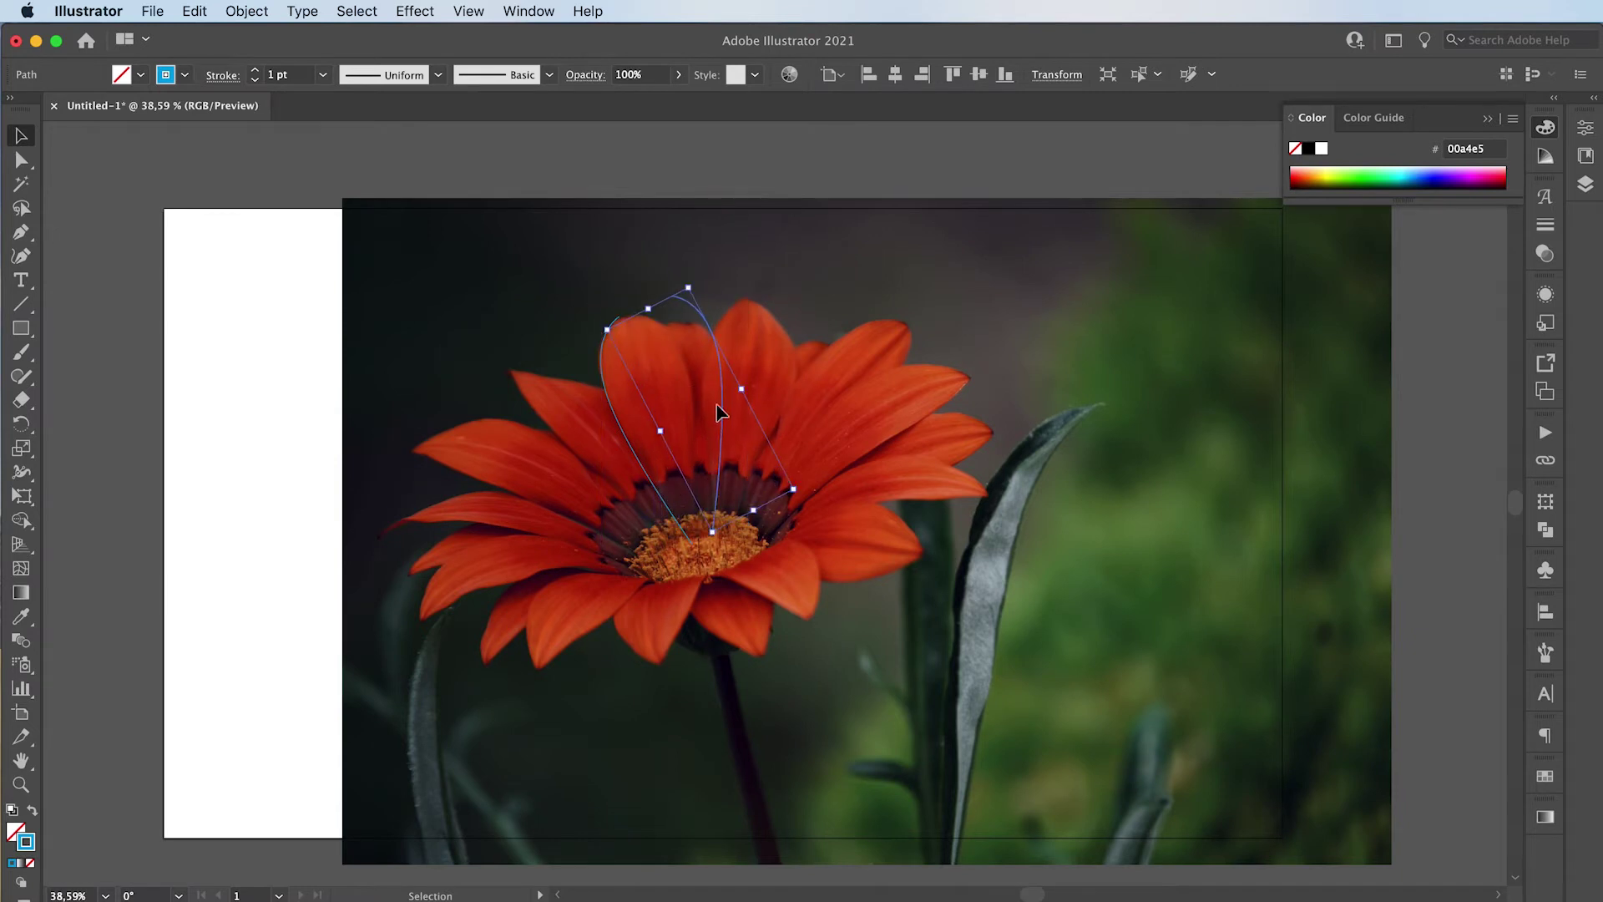
left_click_drag(723, 426, 697, 439)
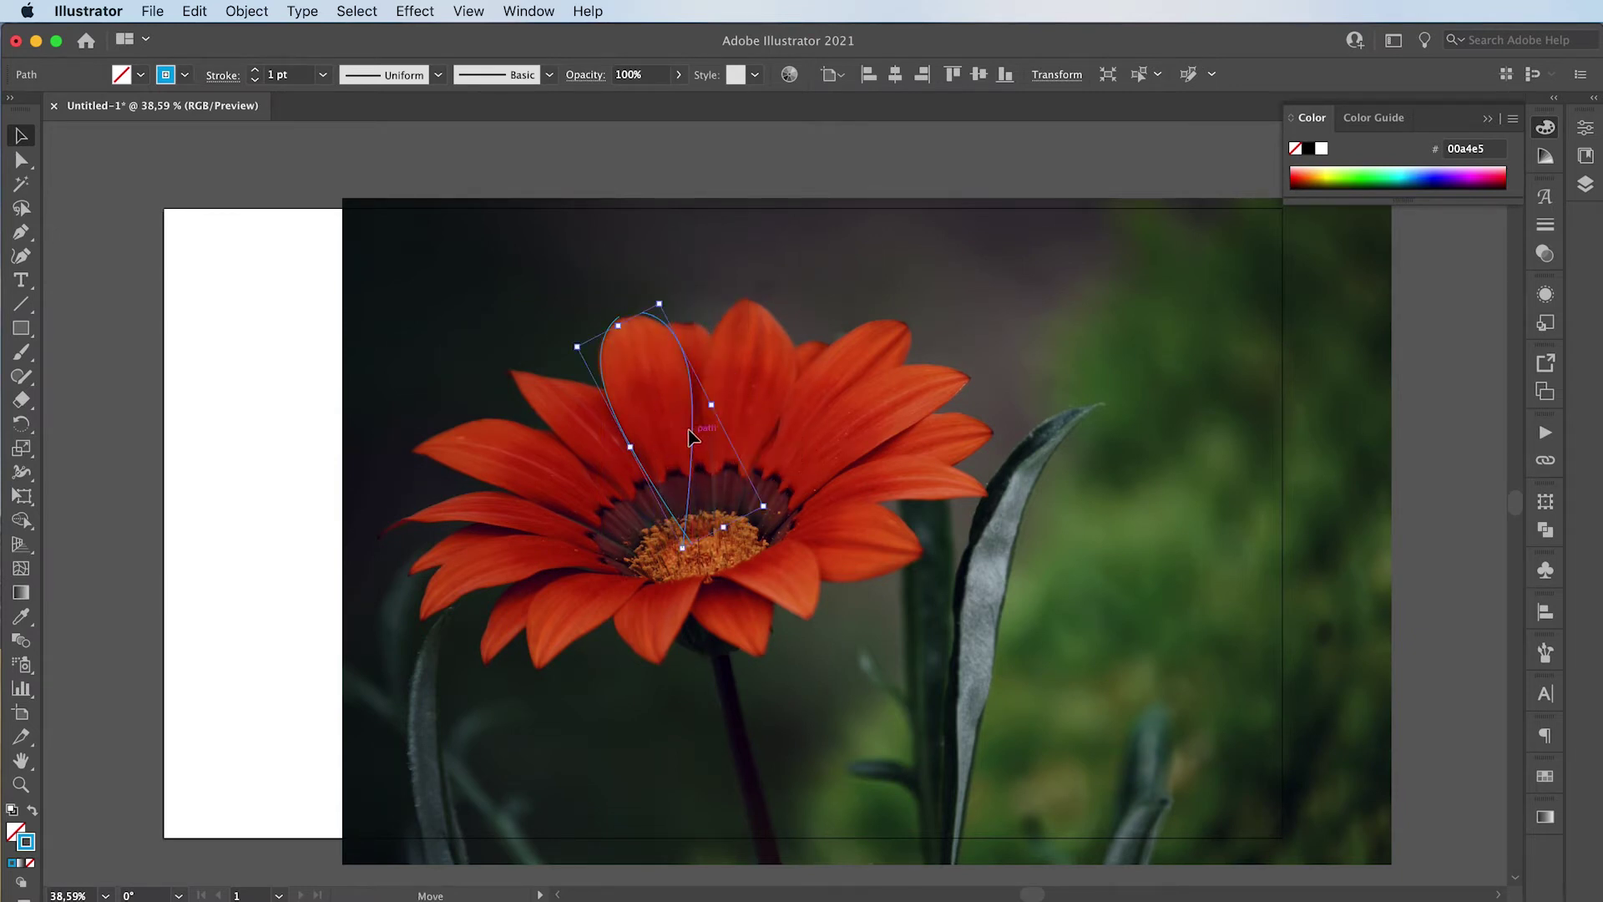
left_click_drag(663, 297, 648, 300)
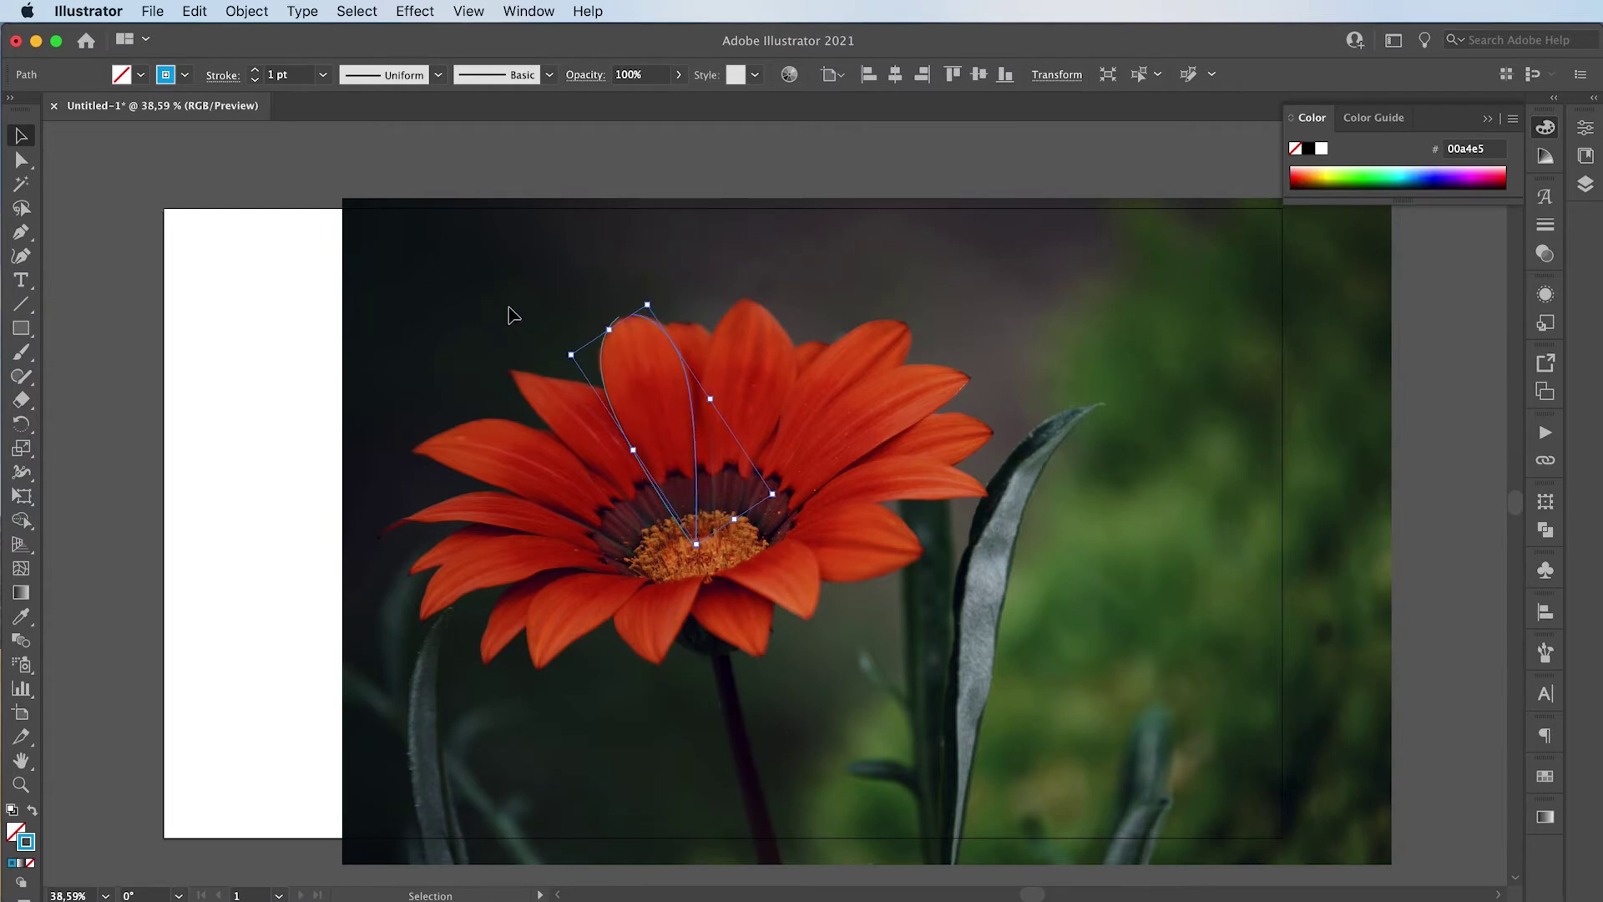
left_click(448, 402)
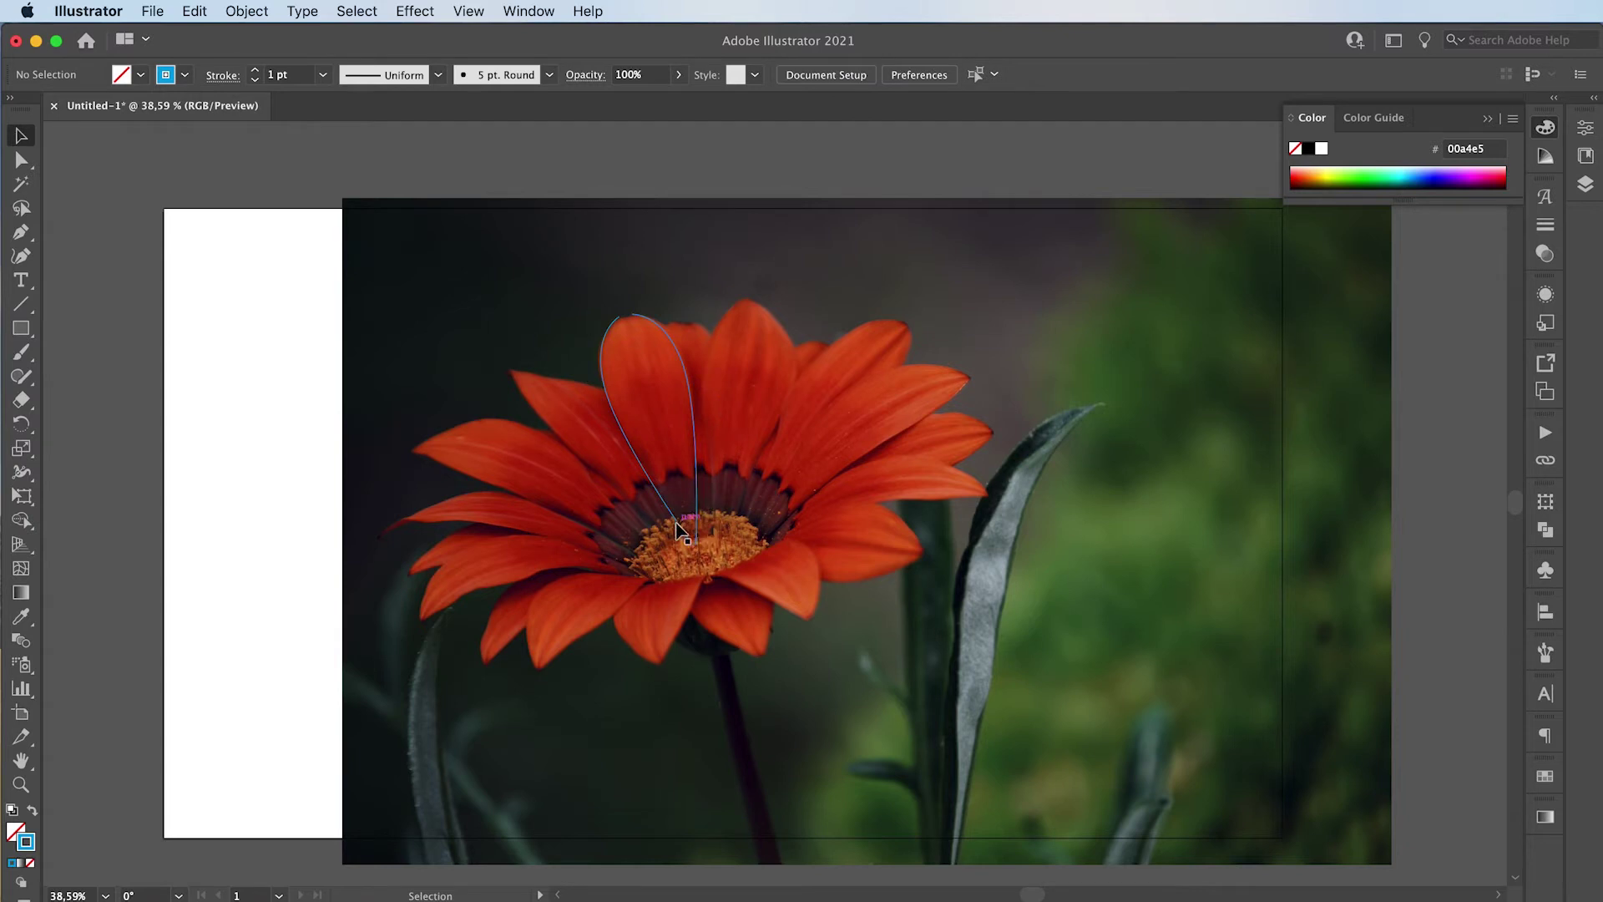
left_click(686, 536)
left_click(489, 362)
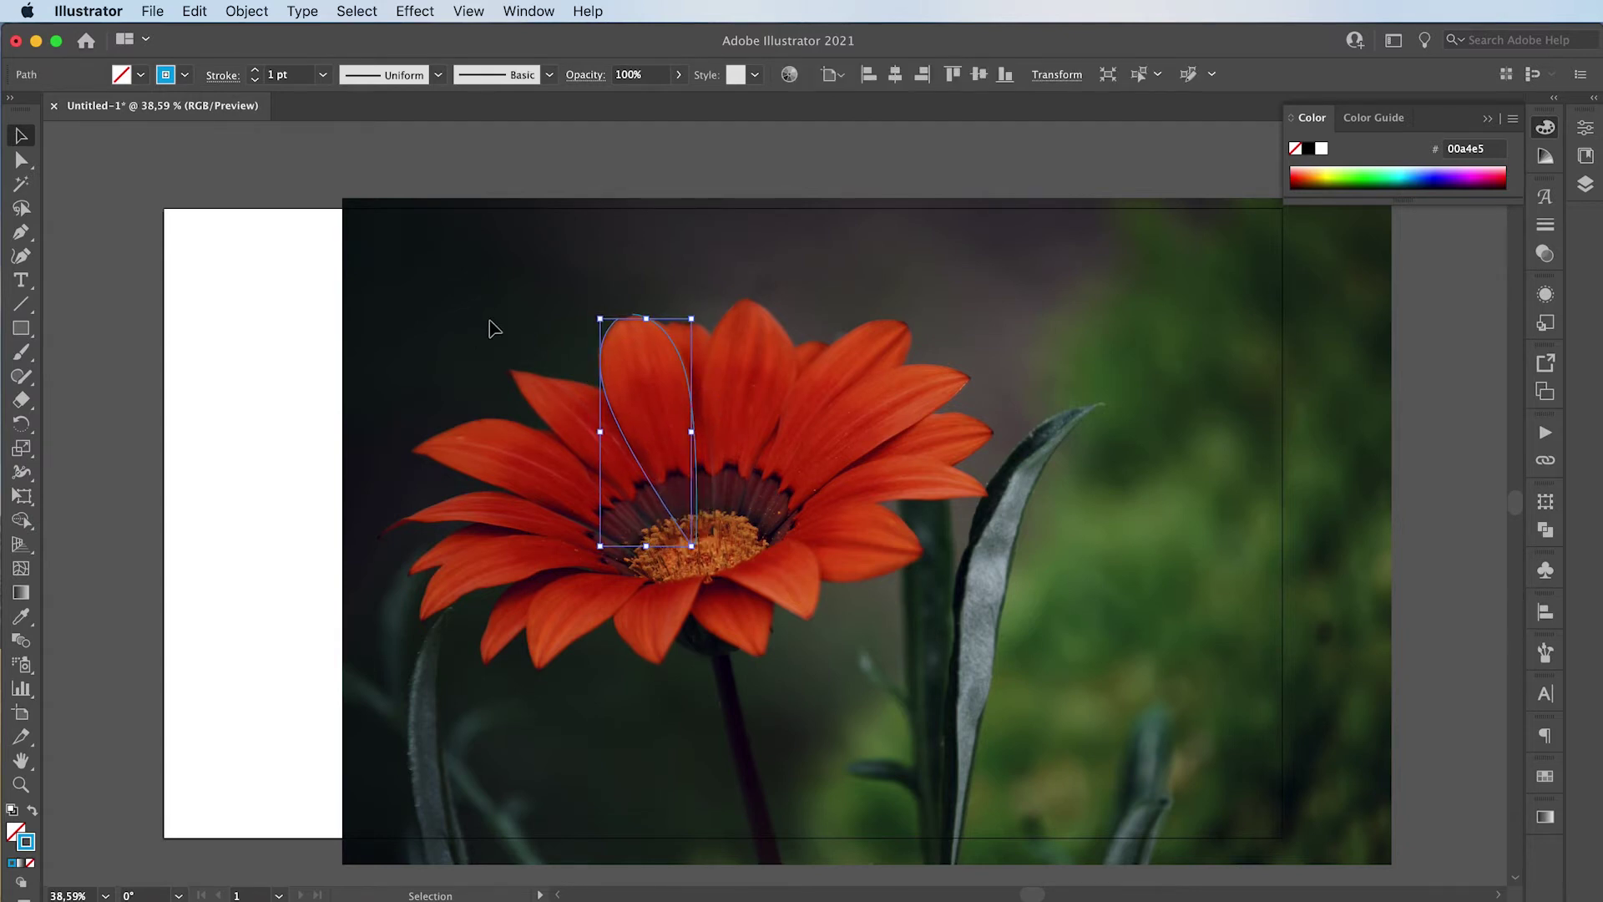
scroll(623, 312, "up", 3)
scroll(627, 321, "up", 3)
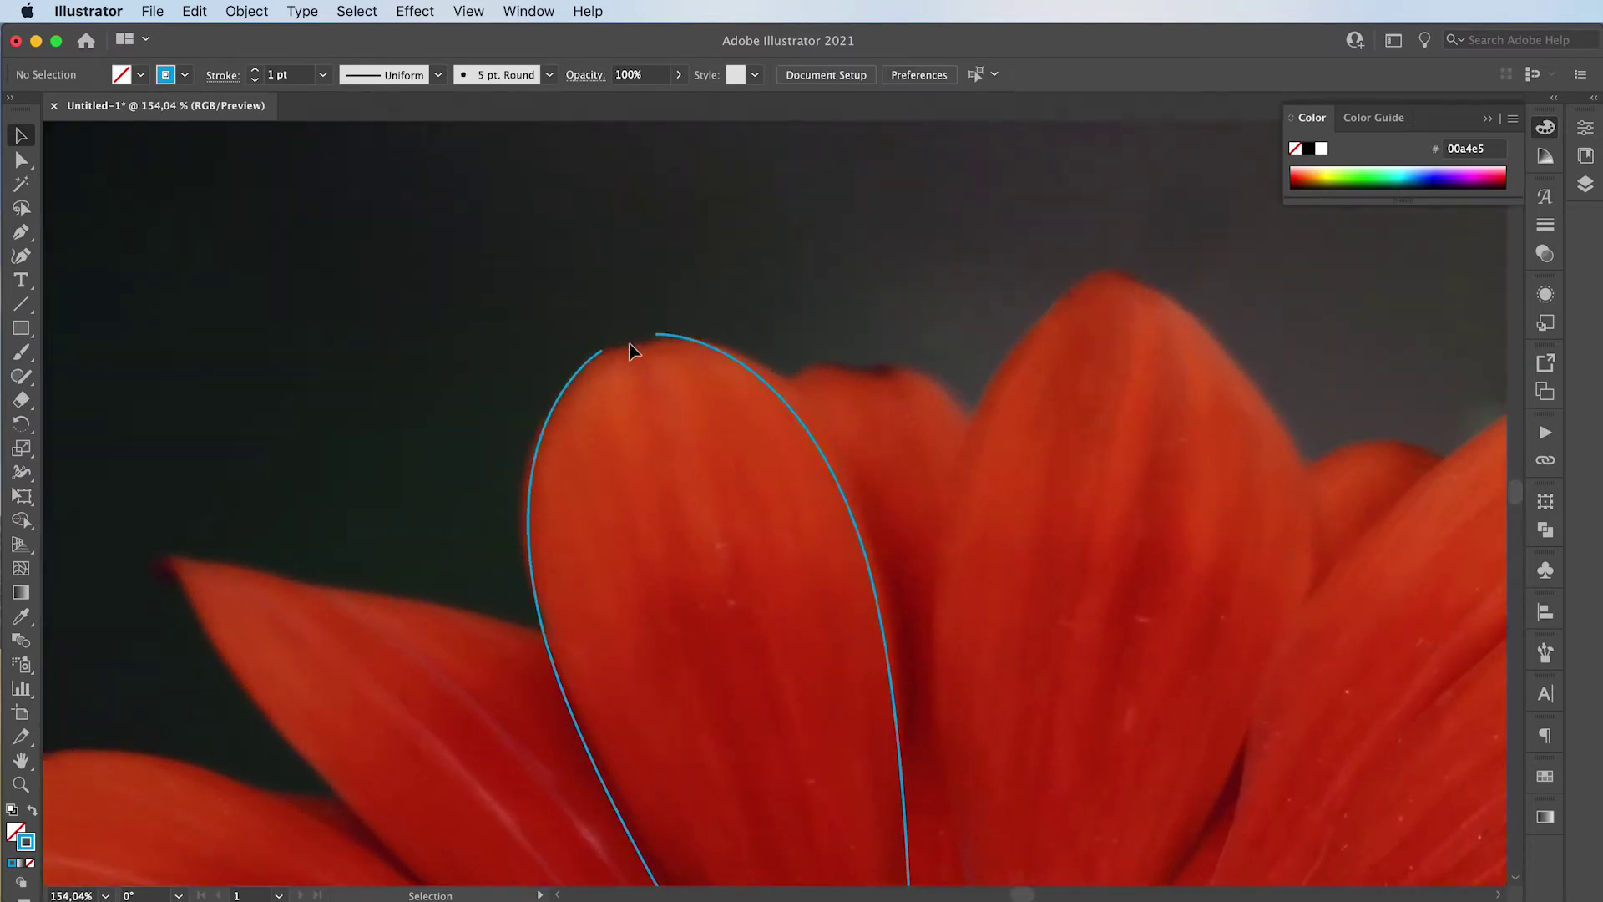
scroll(634, 347, "up", 2)
scroll(584, 397, "up", 2)
Step: Extend the left petal outline with a curved segment toward the tip
left_click(577, 372)
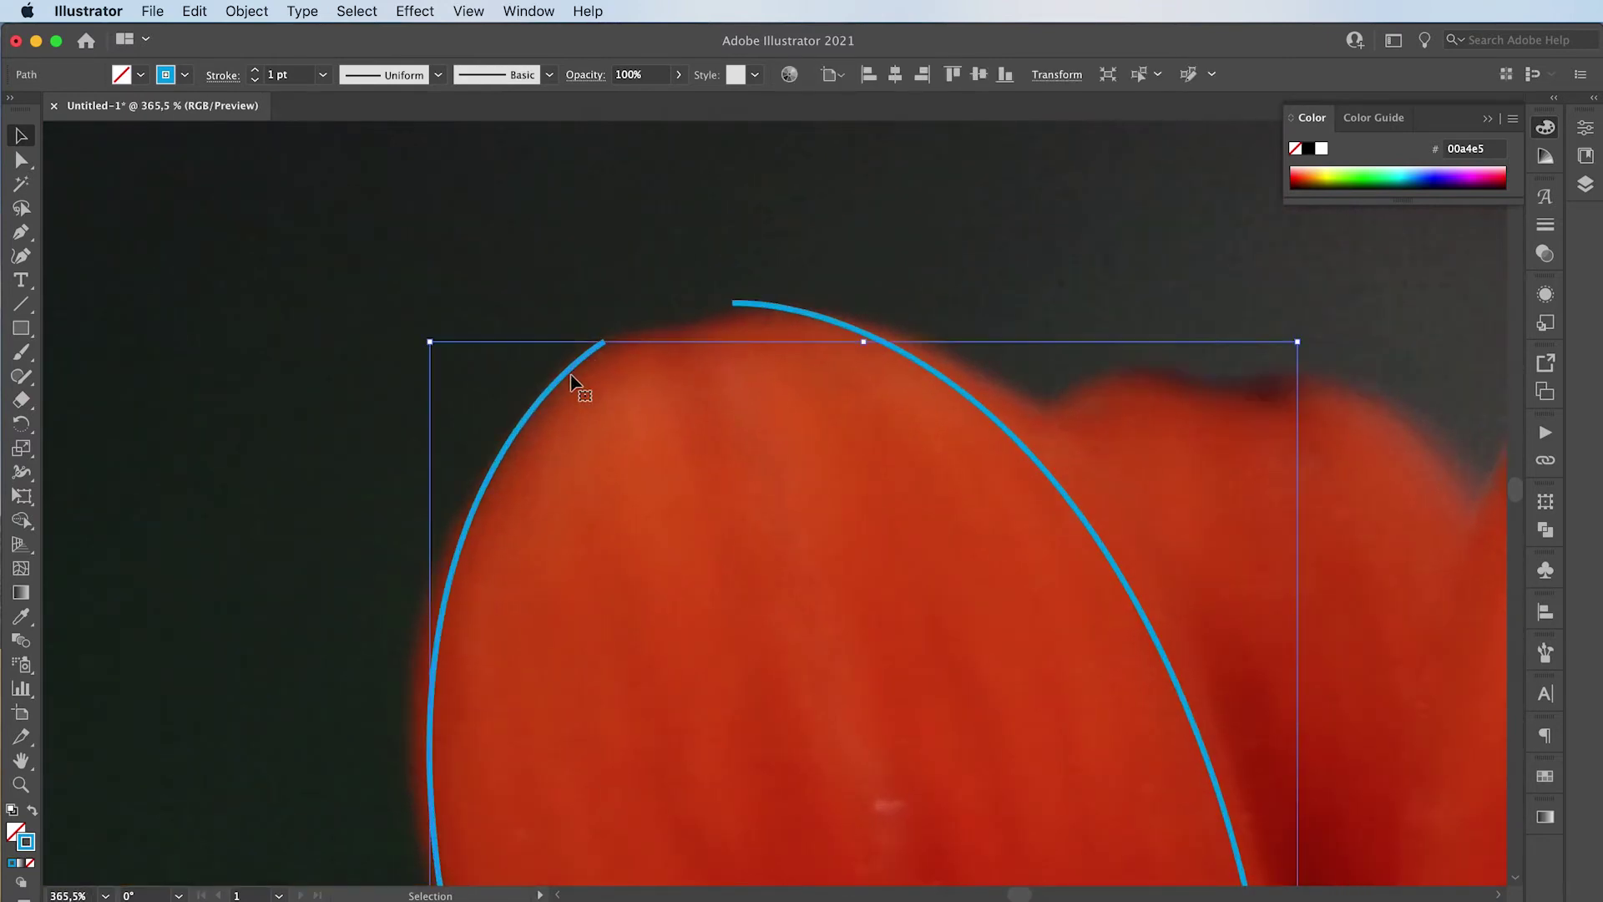
key("p")
left_click(606, 343)
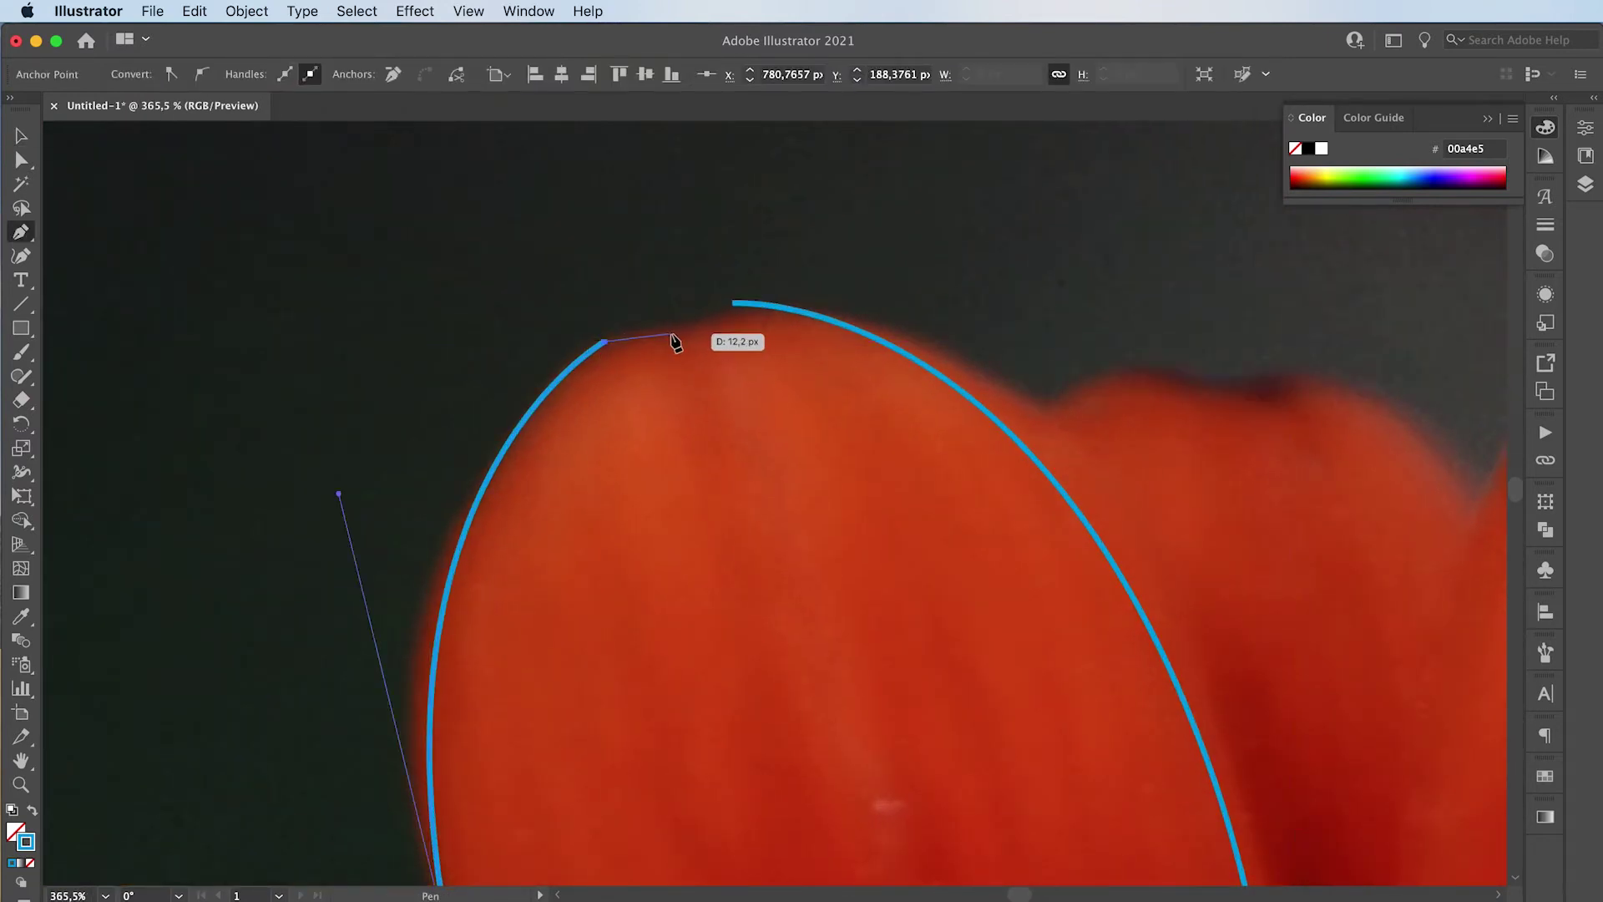
left_click_drag(678, 334, 715, 349)
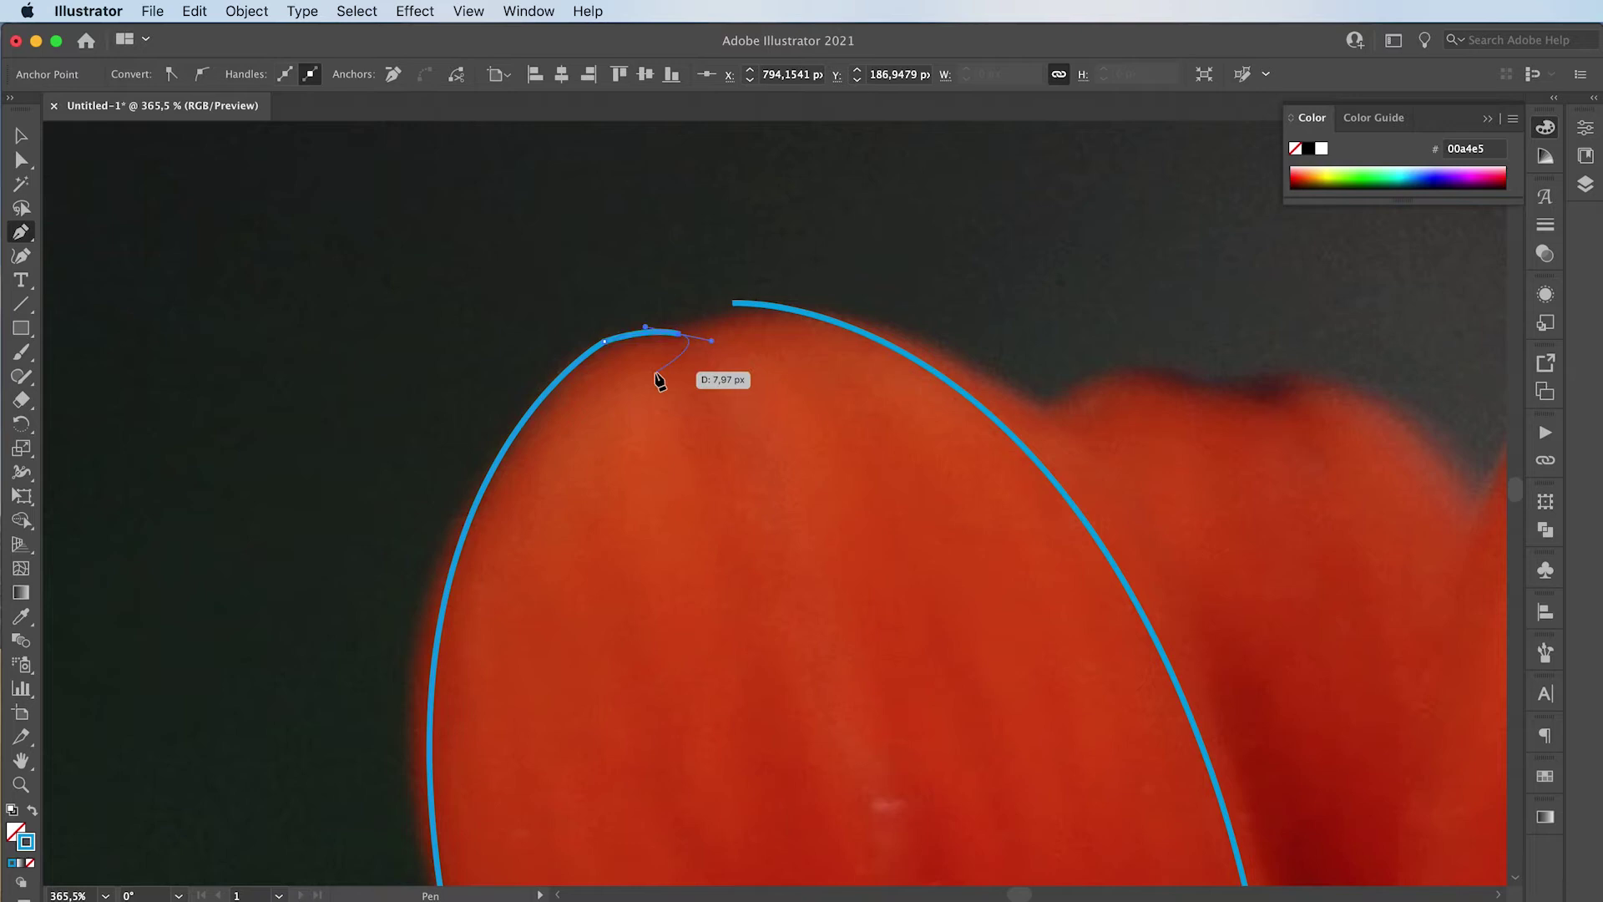
key("v")
left_click(527, 286)
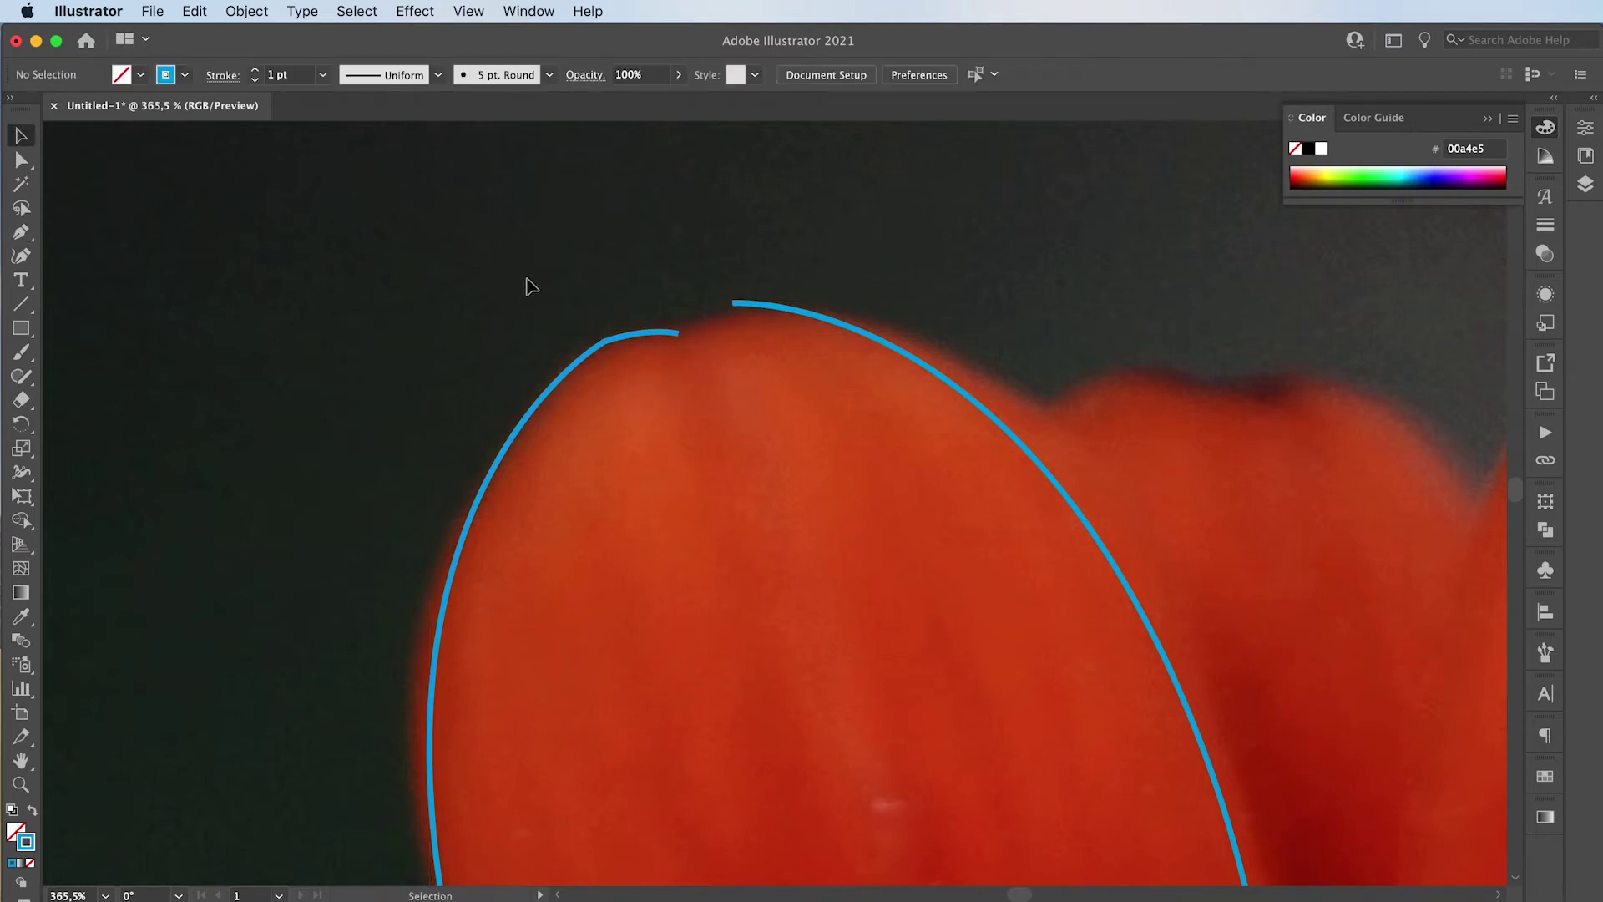
Step: Connect the right outline's upper end to the left outline's end at the petal tip
left_click(792, 313)
key("p")
left_click(733, 305)
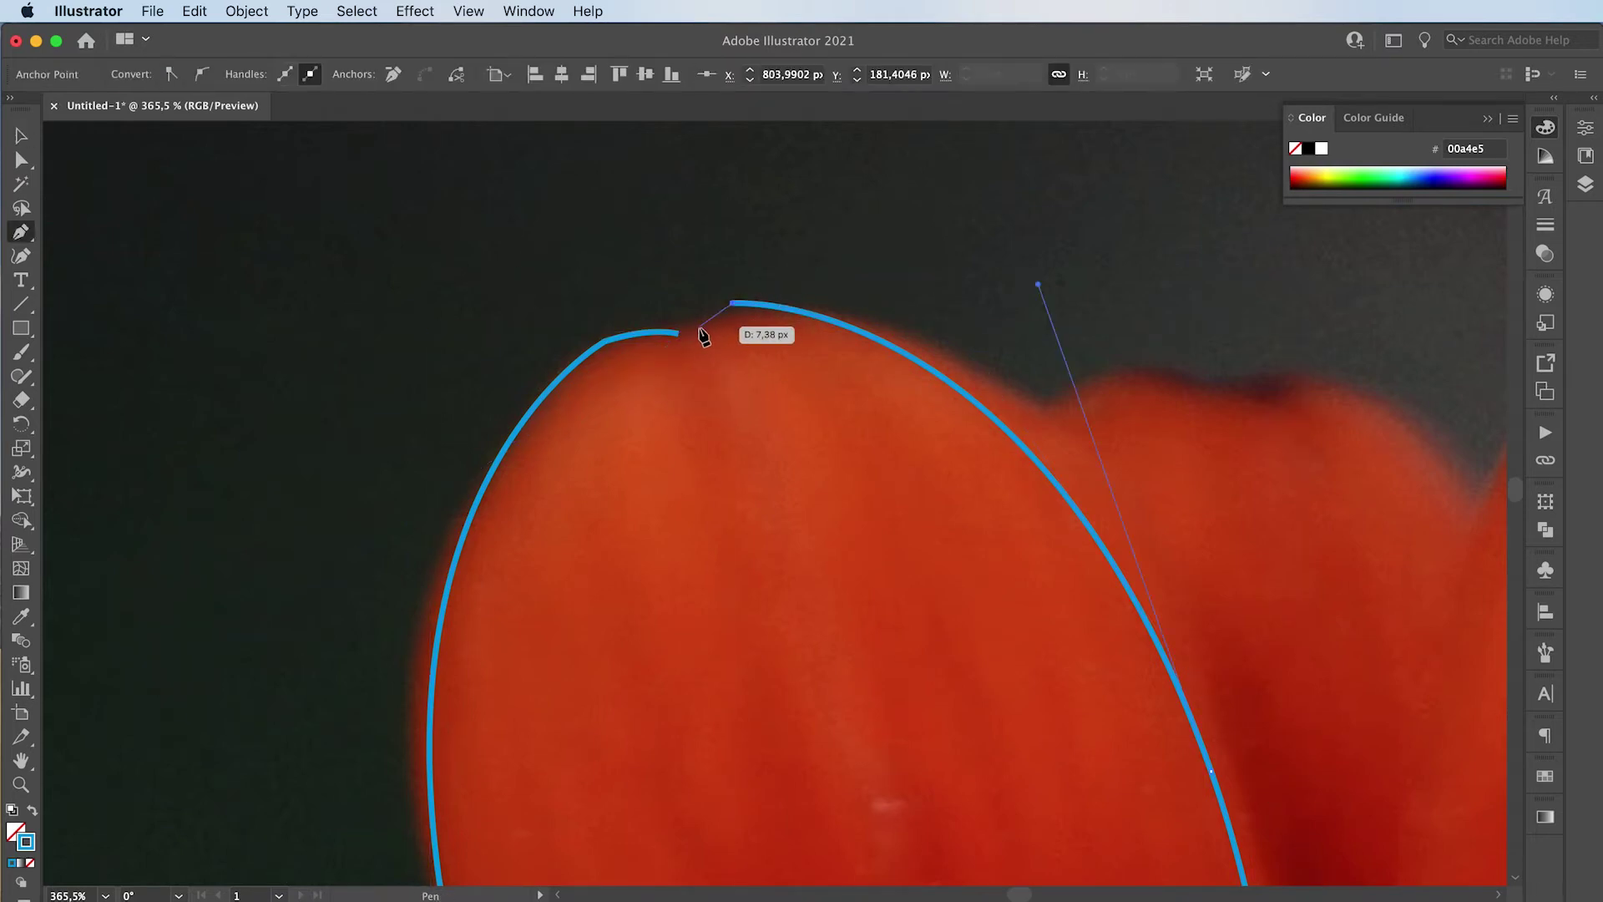
left_click(677, 334)
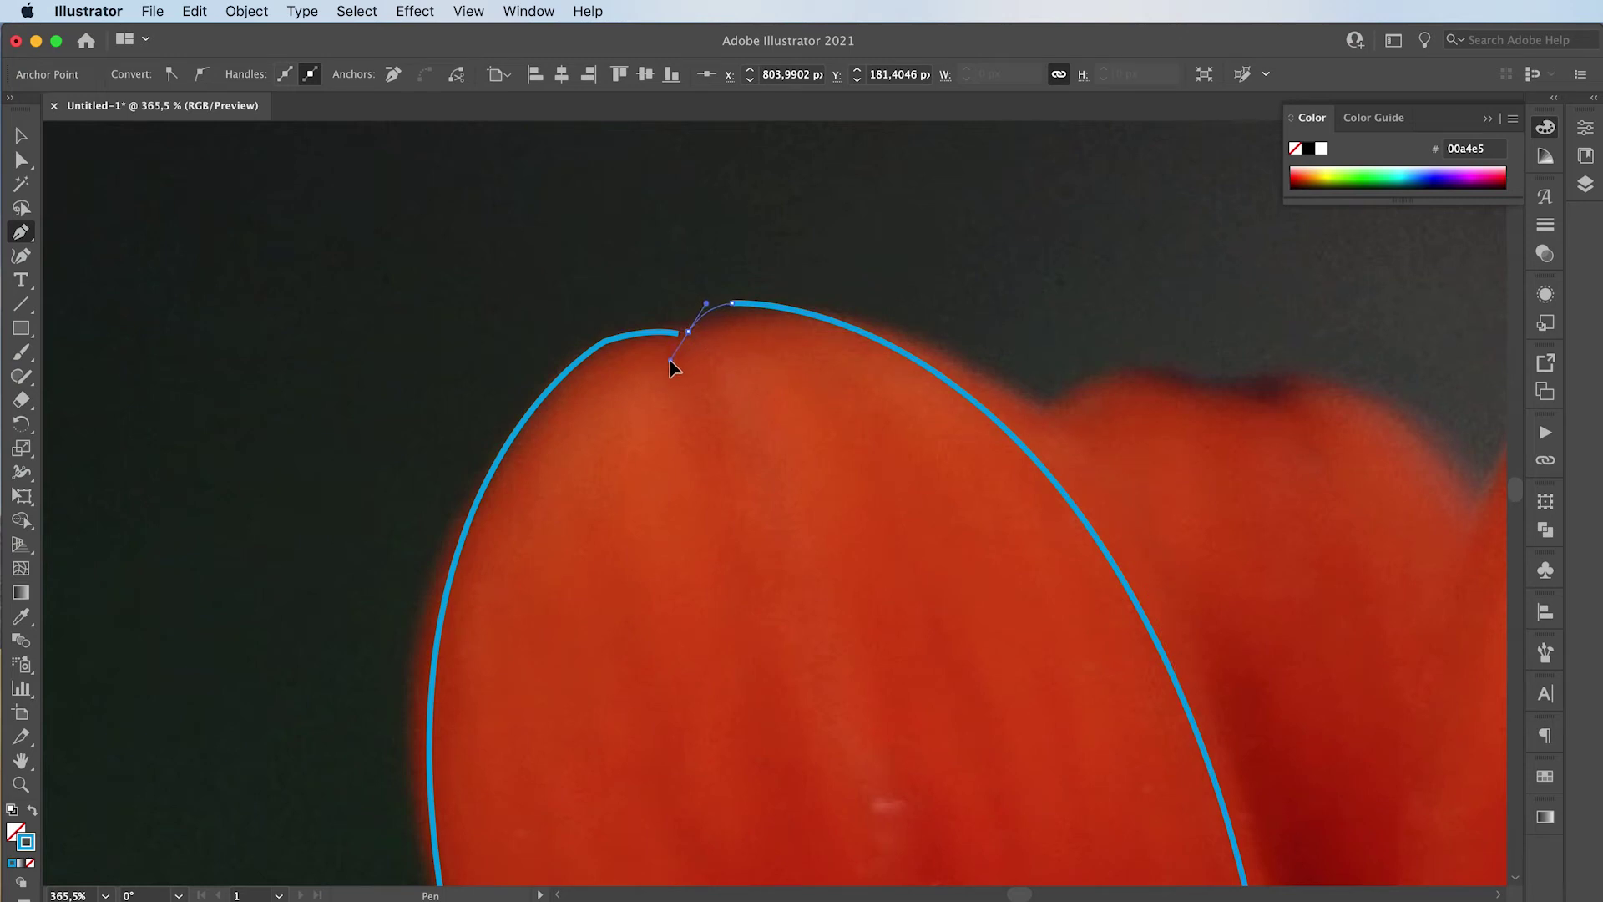
key("v")
left_click(661, 360)
left_click(579, 251)
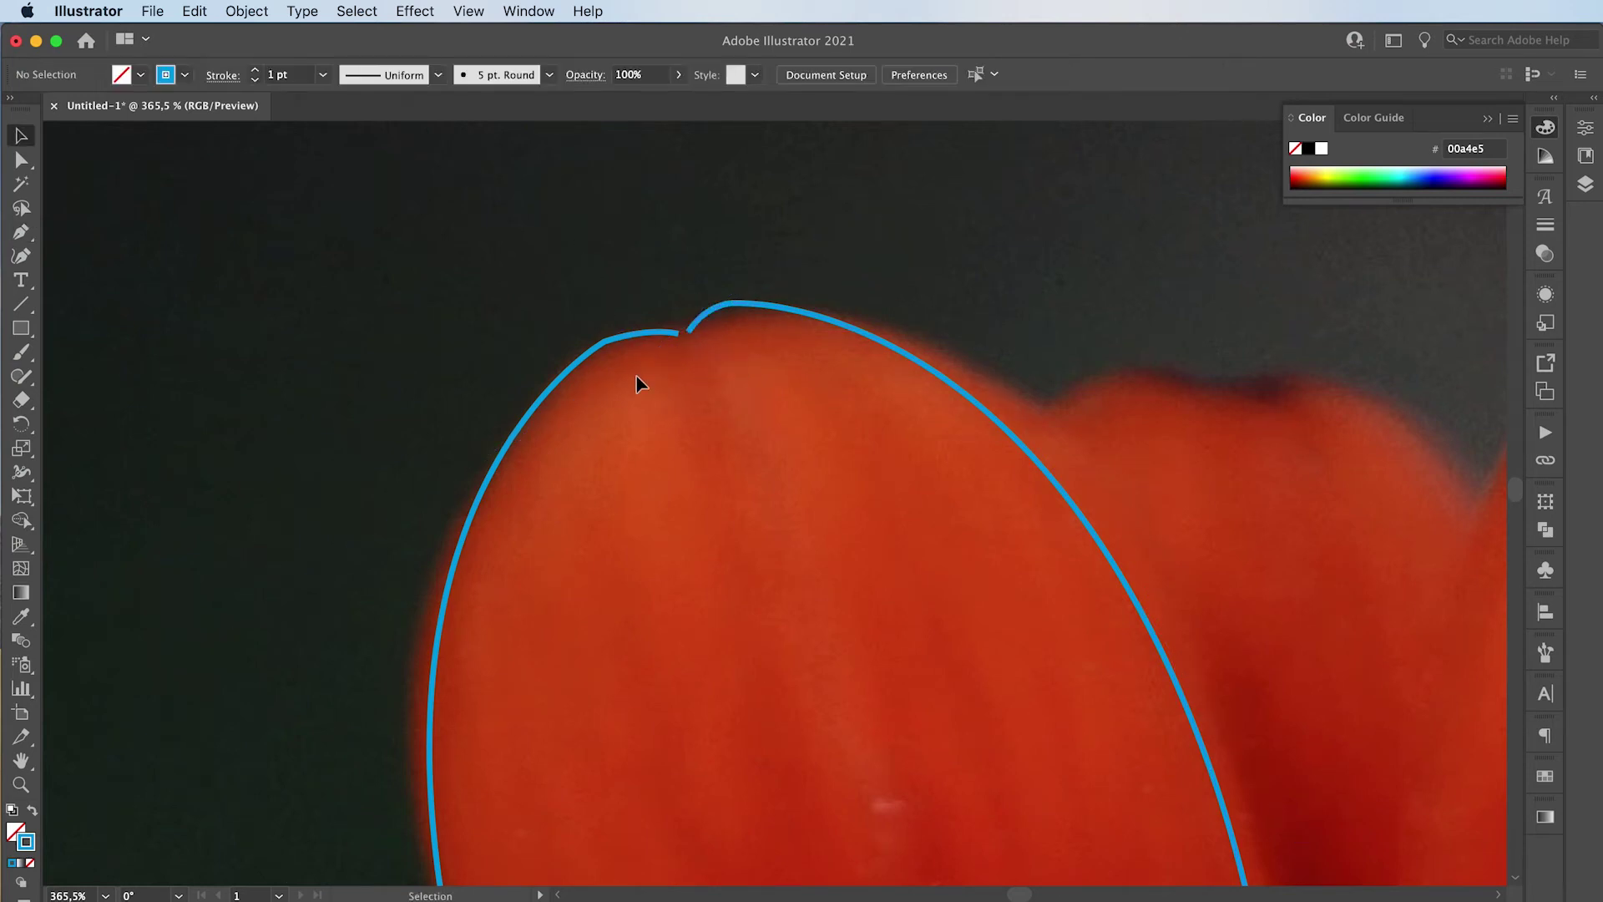
key("ctrl+0")
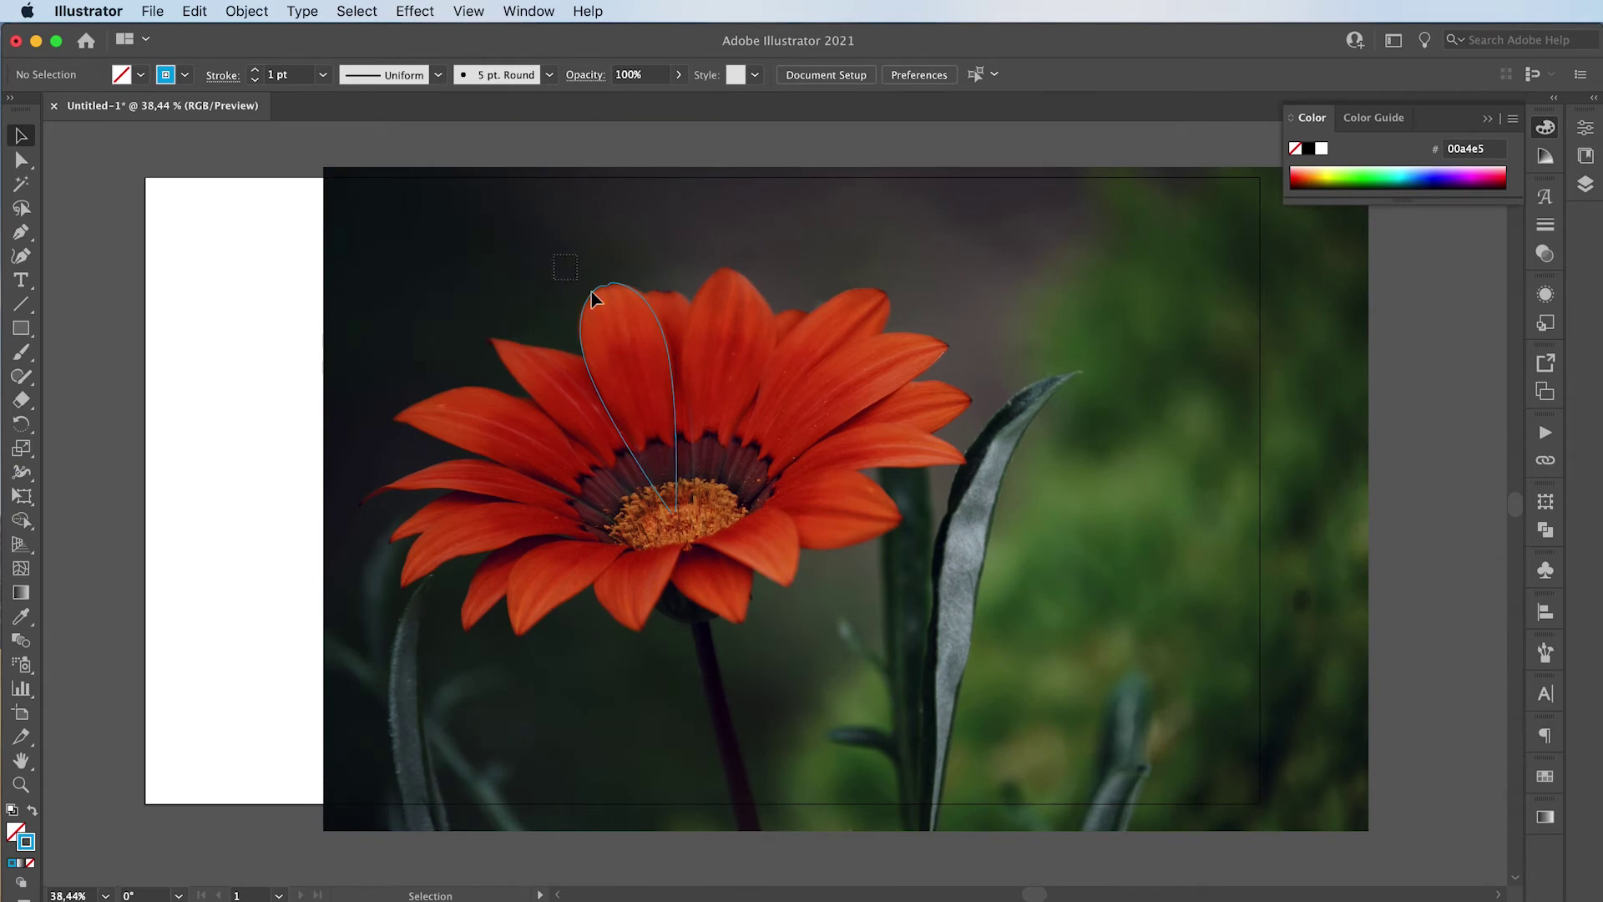
Step: Give the joined petal path Width Profile 1 and a 3 pt stroke weight
left_click(674, 364)
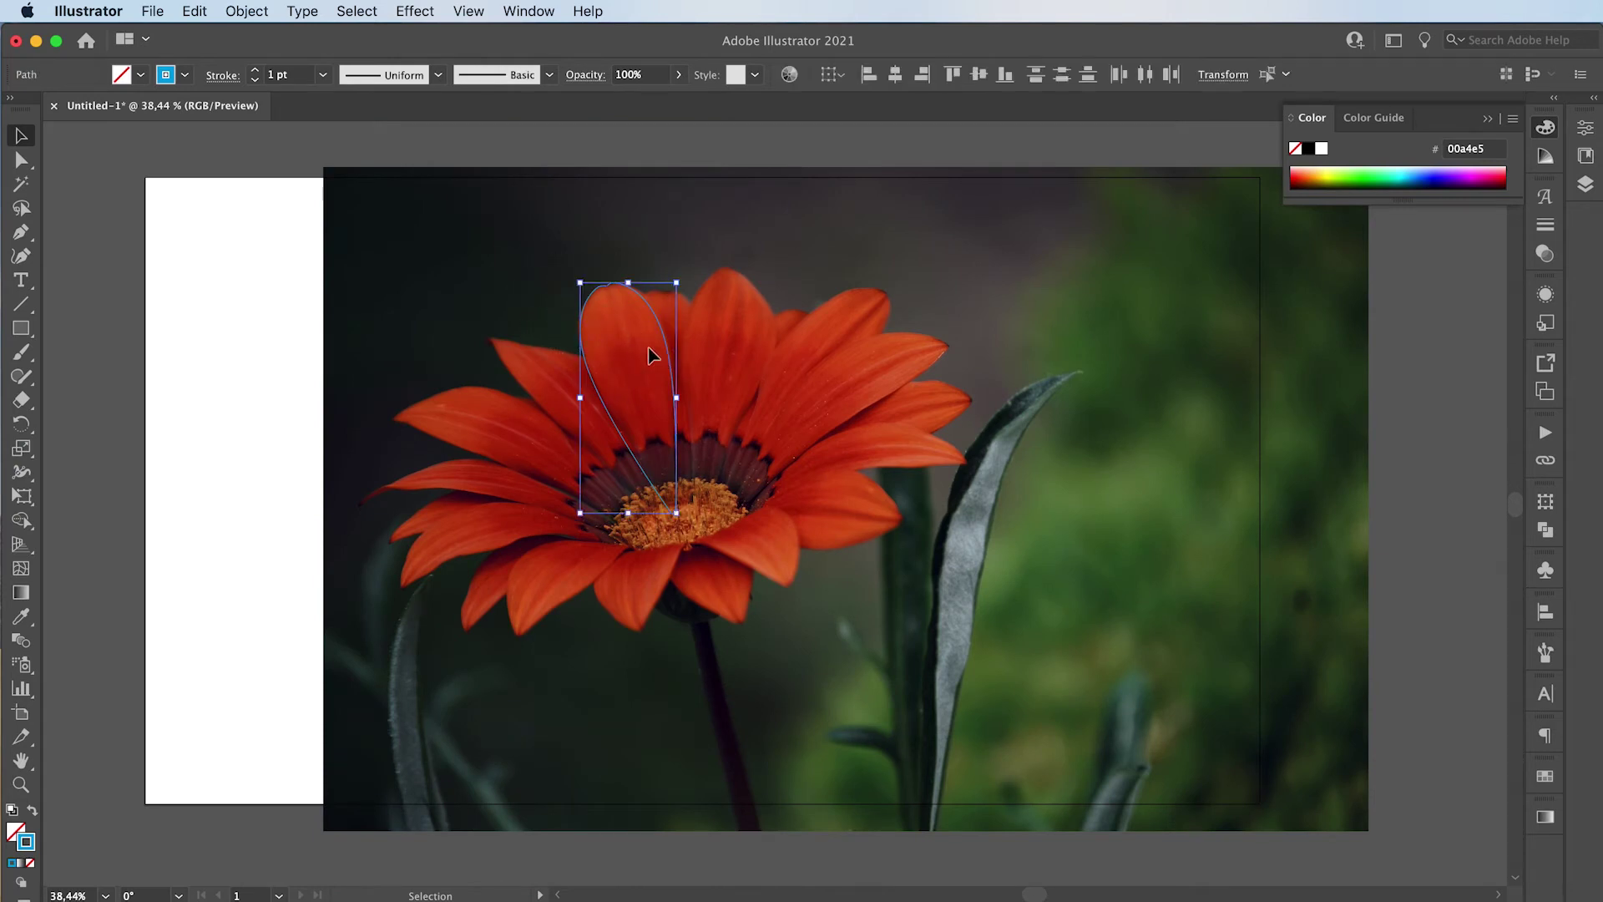
left_click(482, 77)
left_click(382, 75)
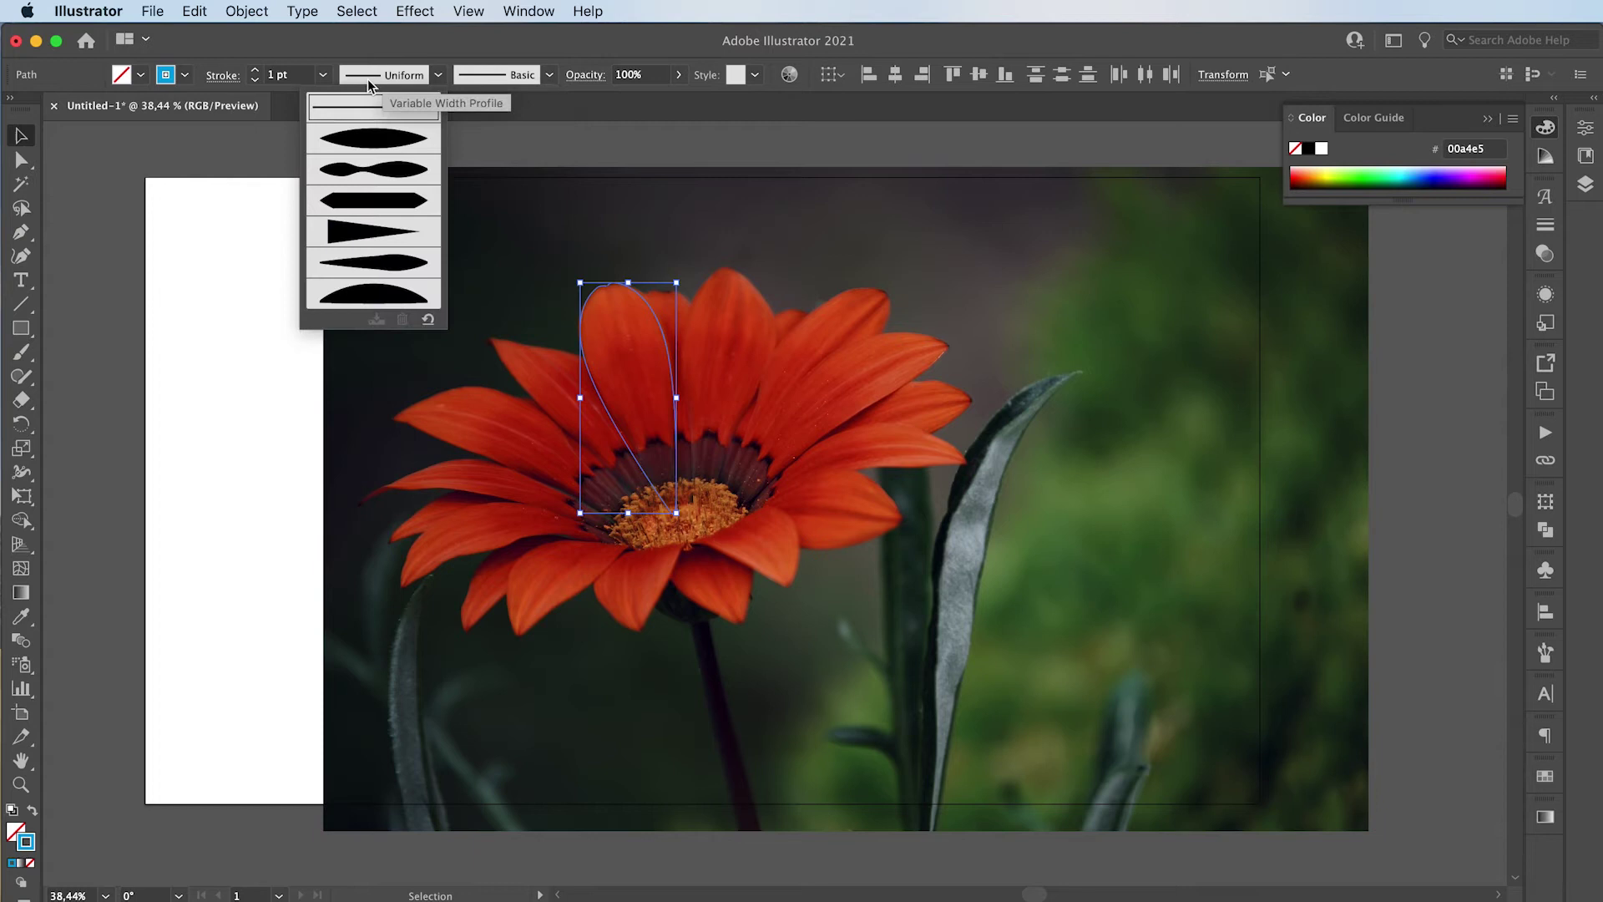
left_click(379, 146)
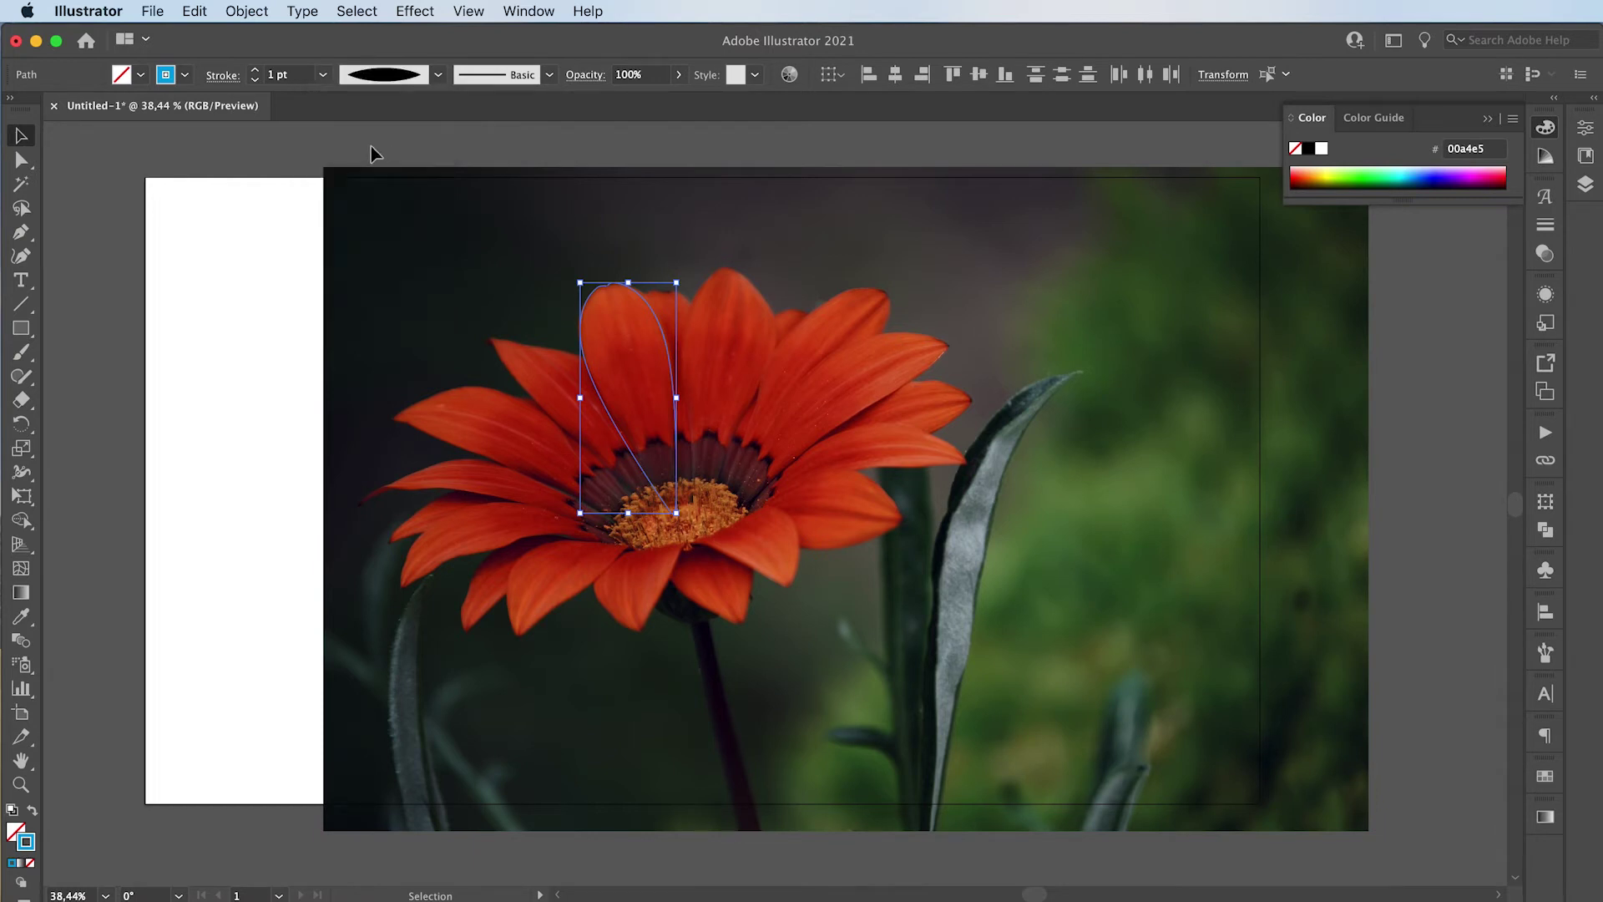
left_click(254, 68)
left_click(453, 247)
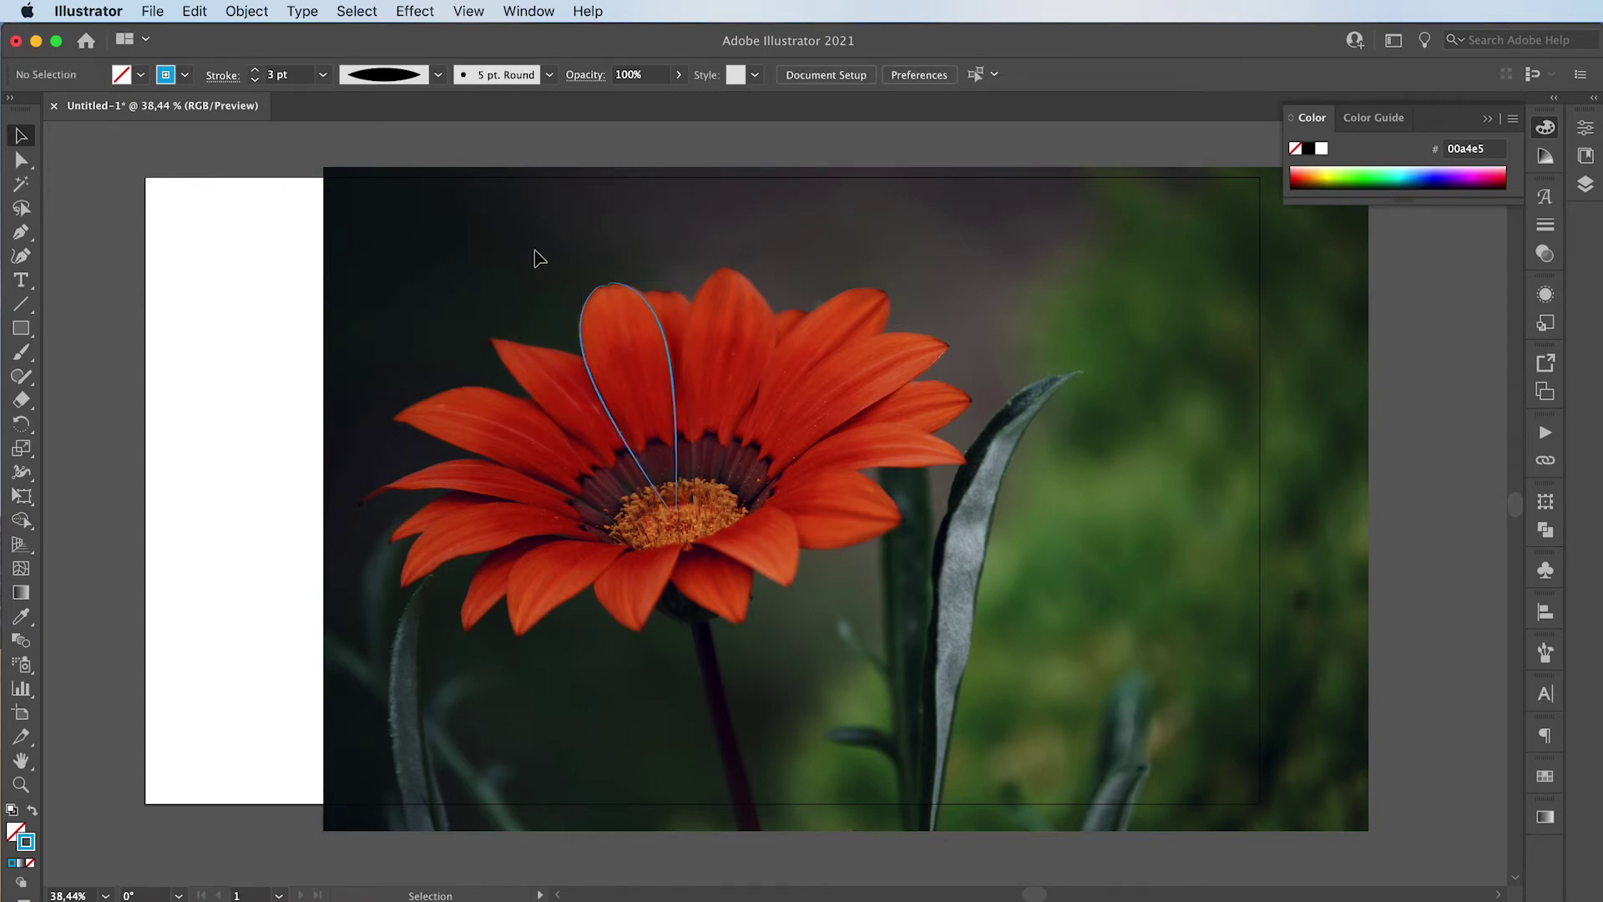
Step: Use the Blend tool to blend the petal outline with the inner line
left_click(603, 359)
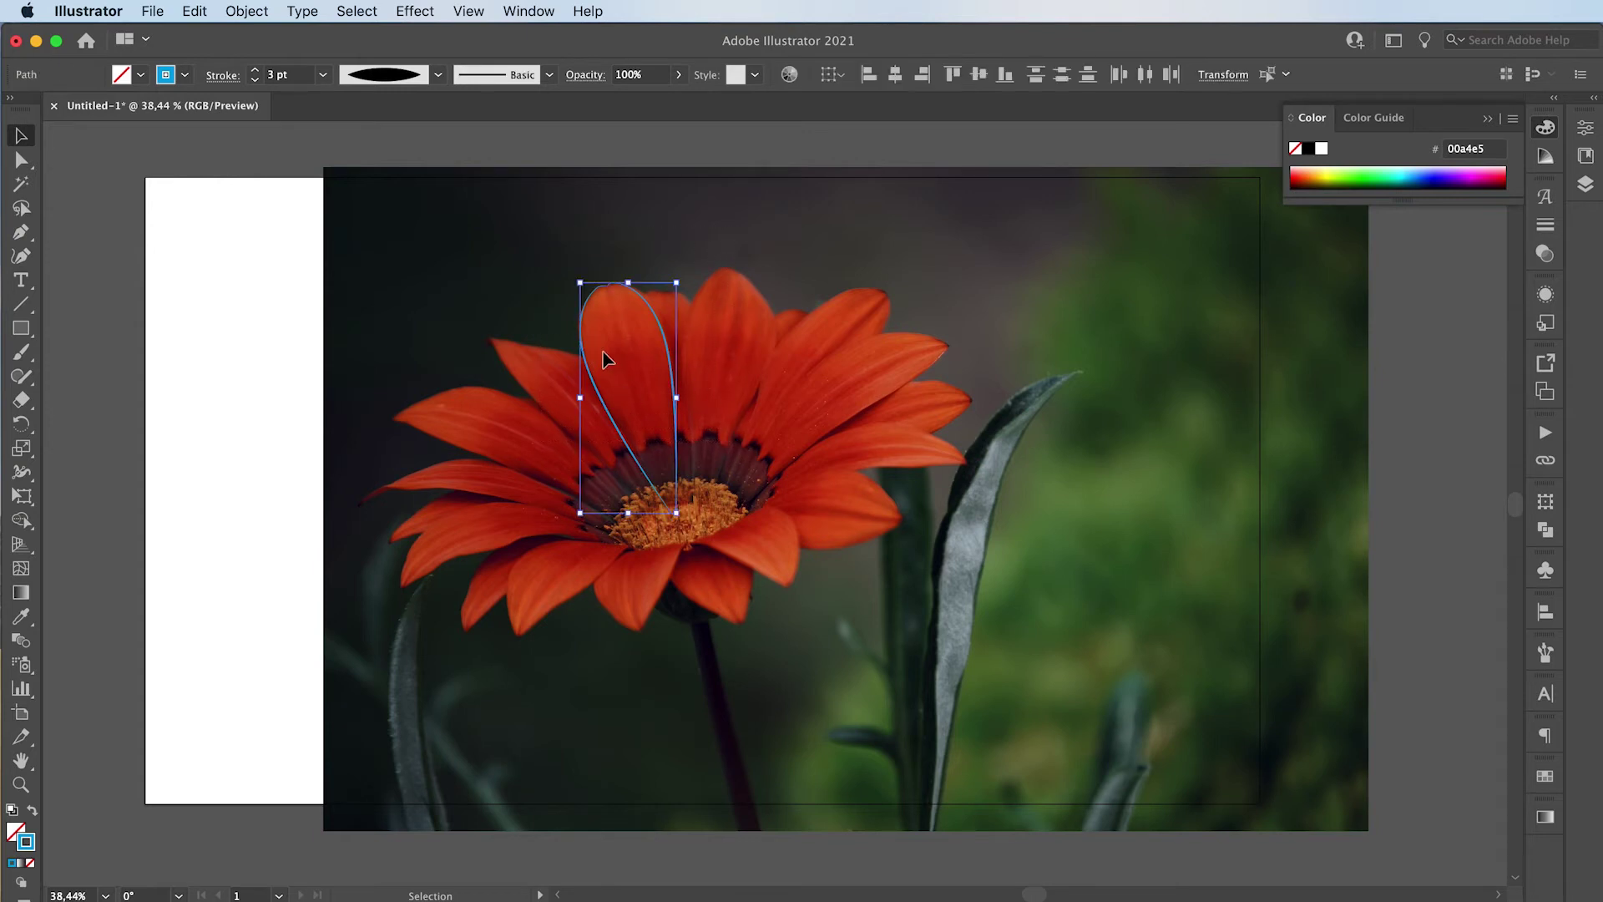
left_click(22, 641)
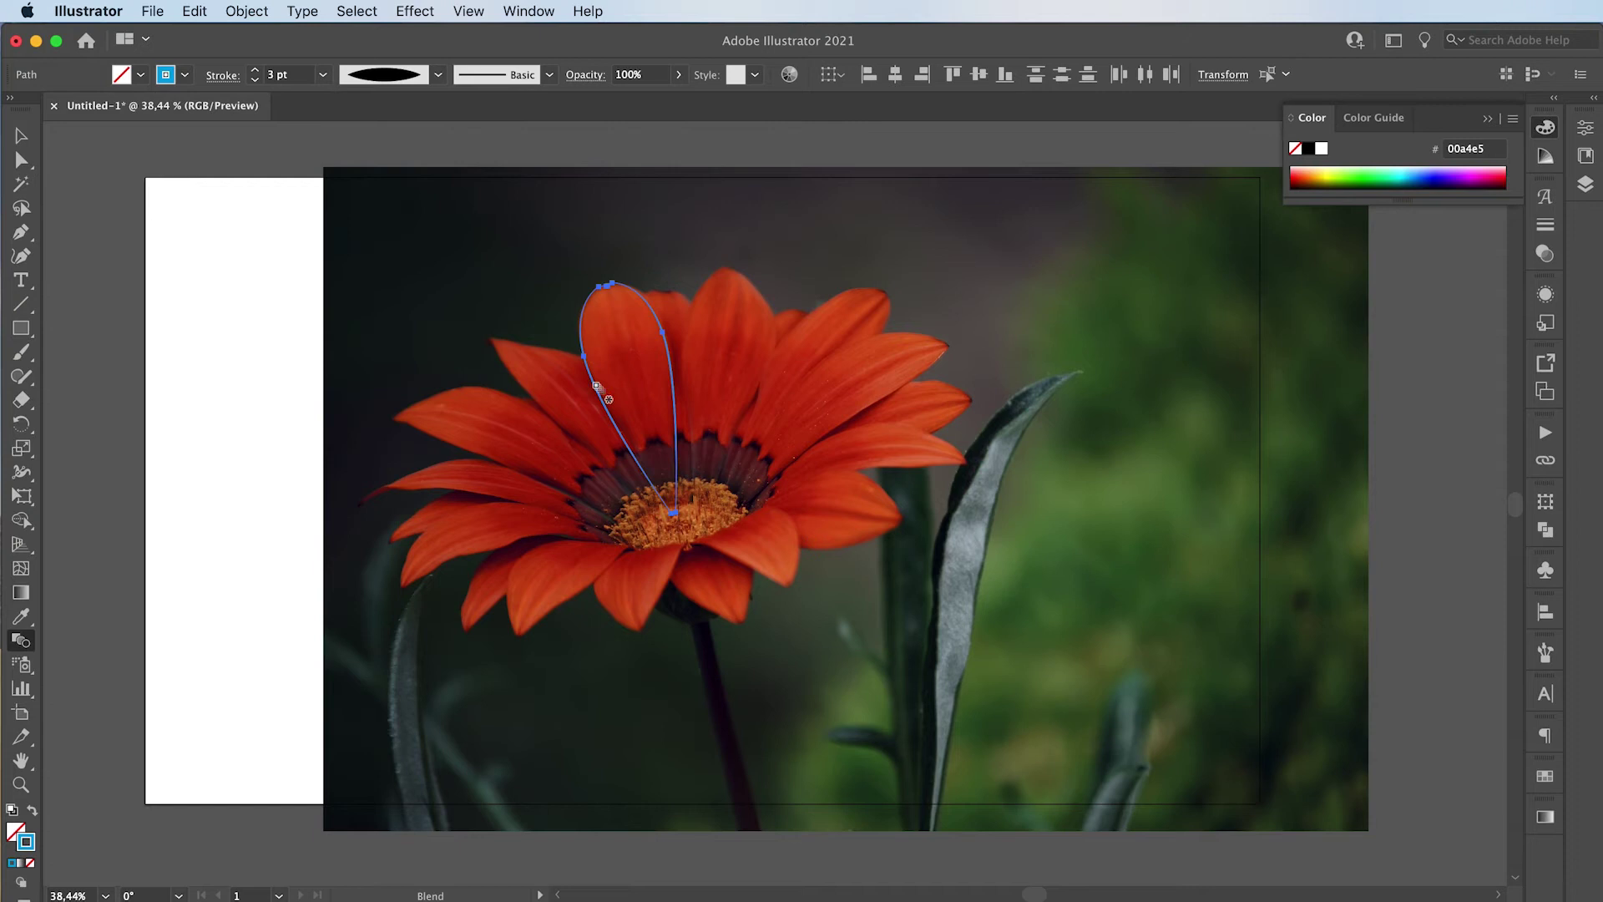
left_click(674, 369)
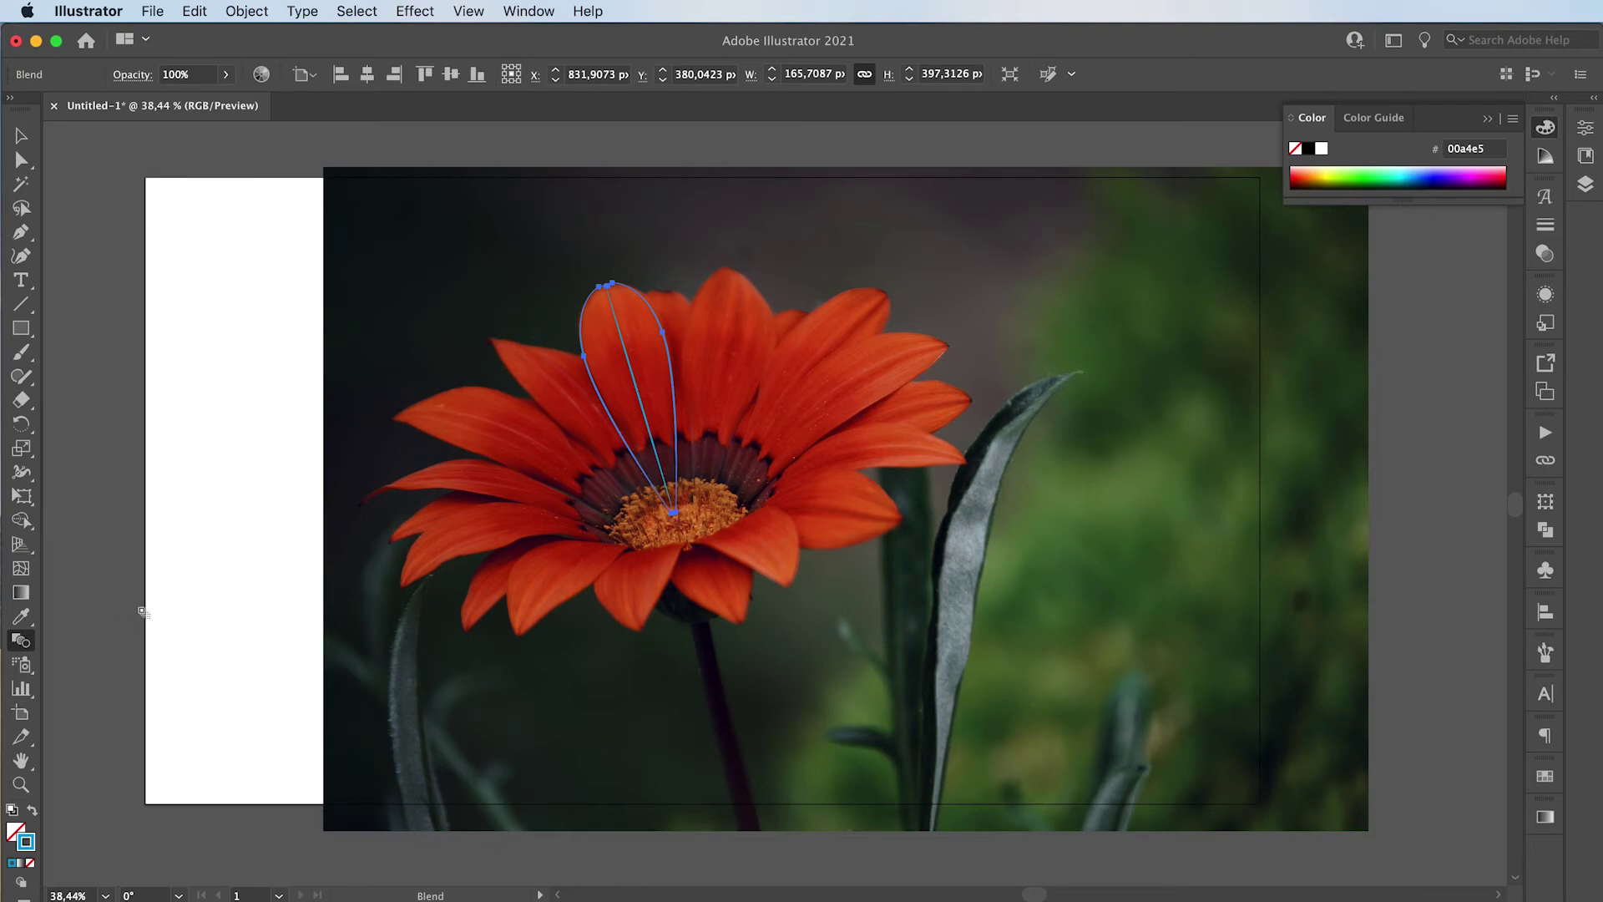
Step: Change the petal blend's spacing to Specified Steps with 25 steps
double_click(20, 642)
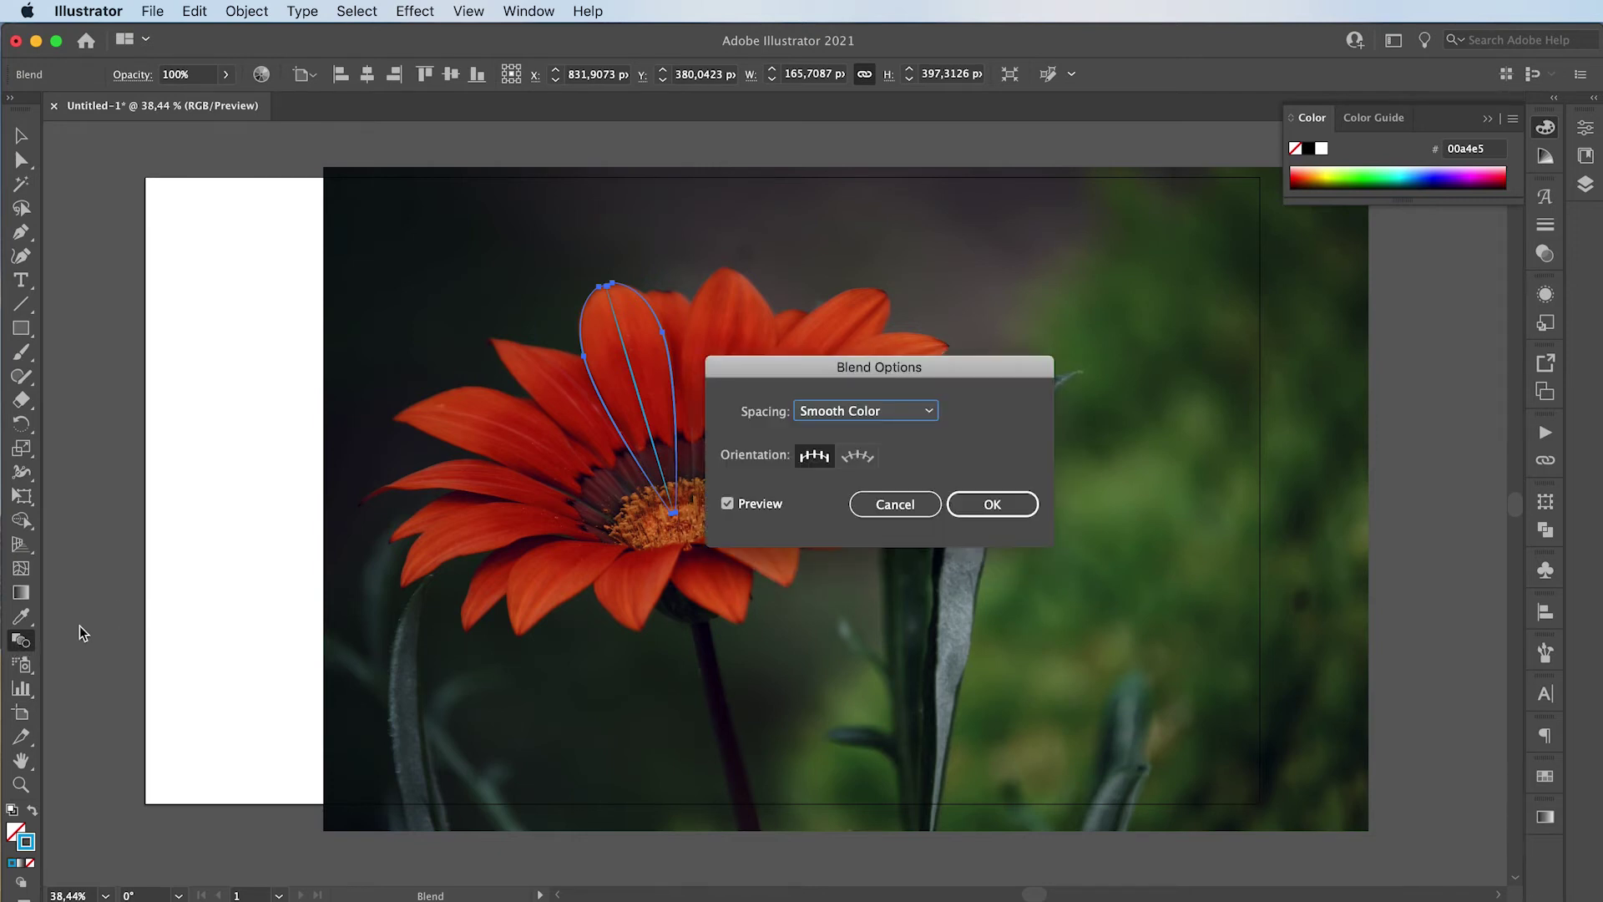
left_click(901, 419)
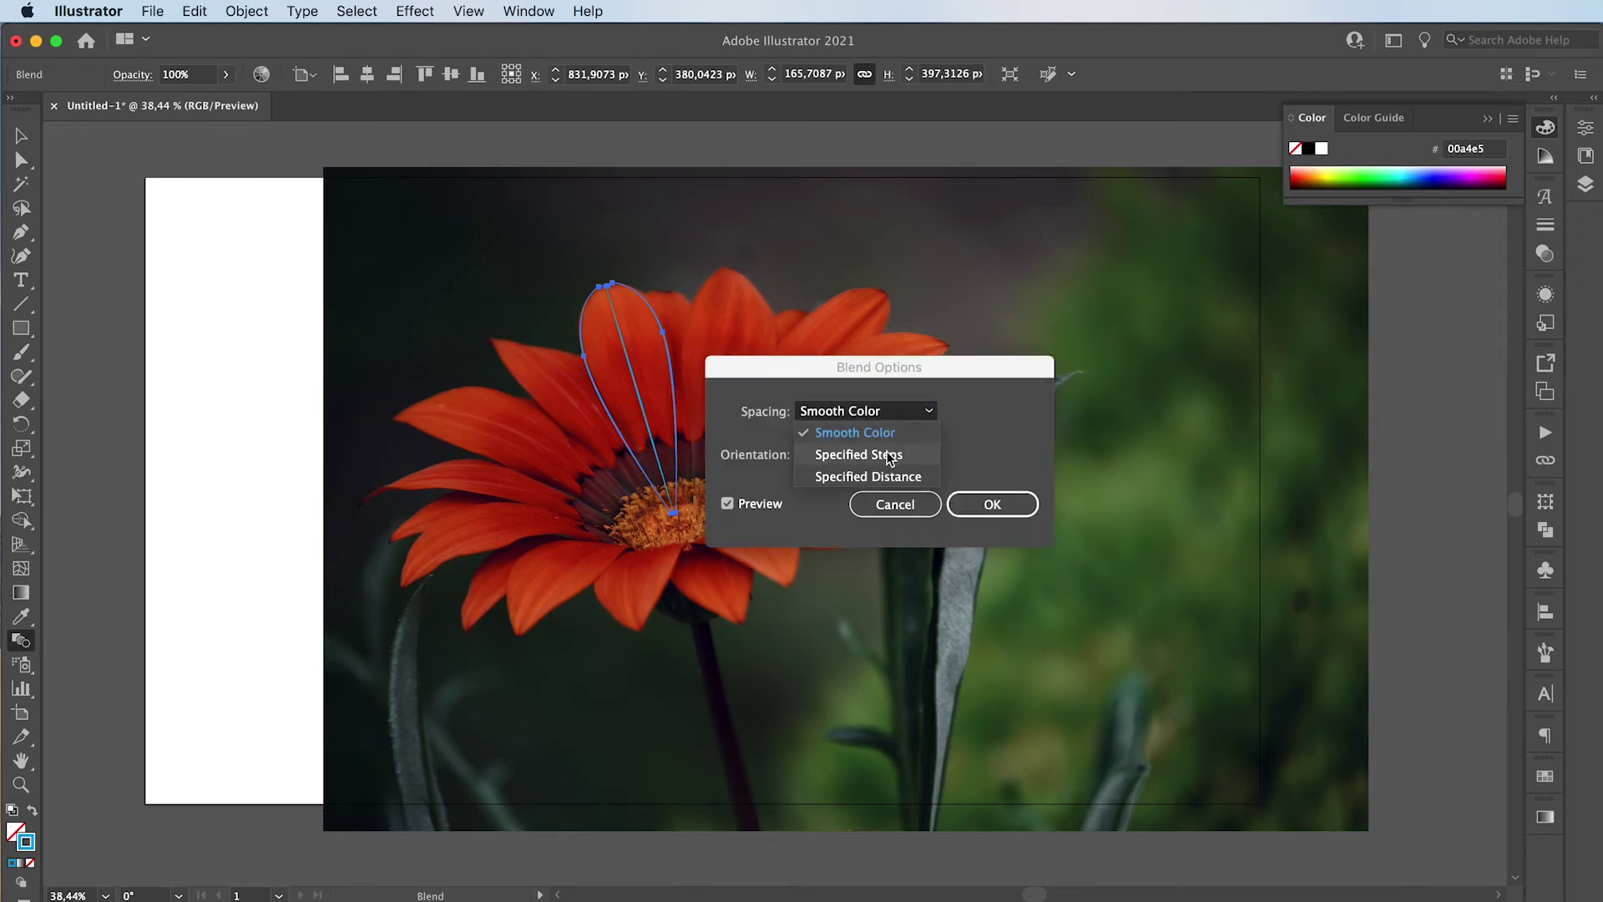
left_click(881, 457)
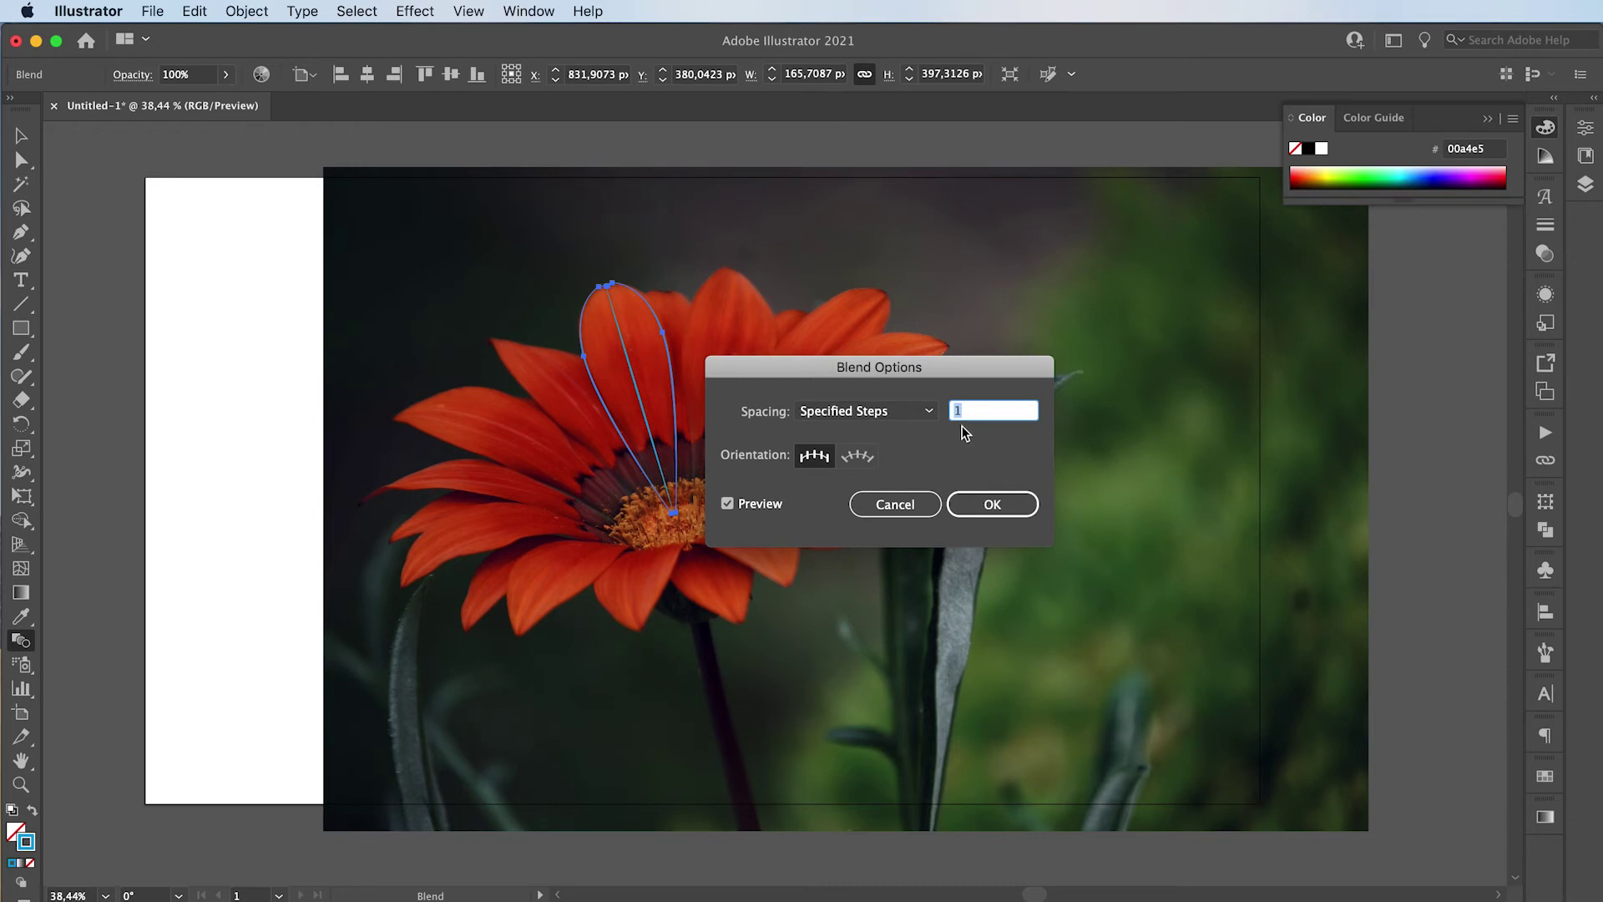
key("Up")
key("Up")
key("Up")
key("Up")
key("Up")
key("Up")
key("Up")
key("Up")
key("Up")
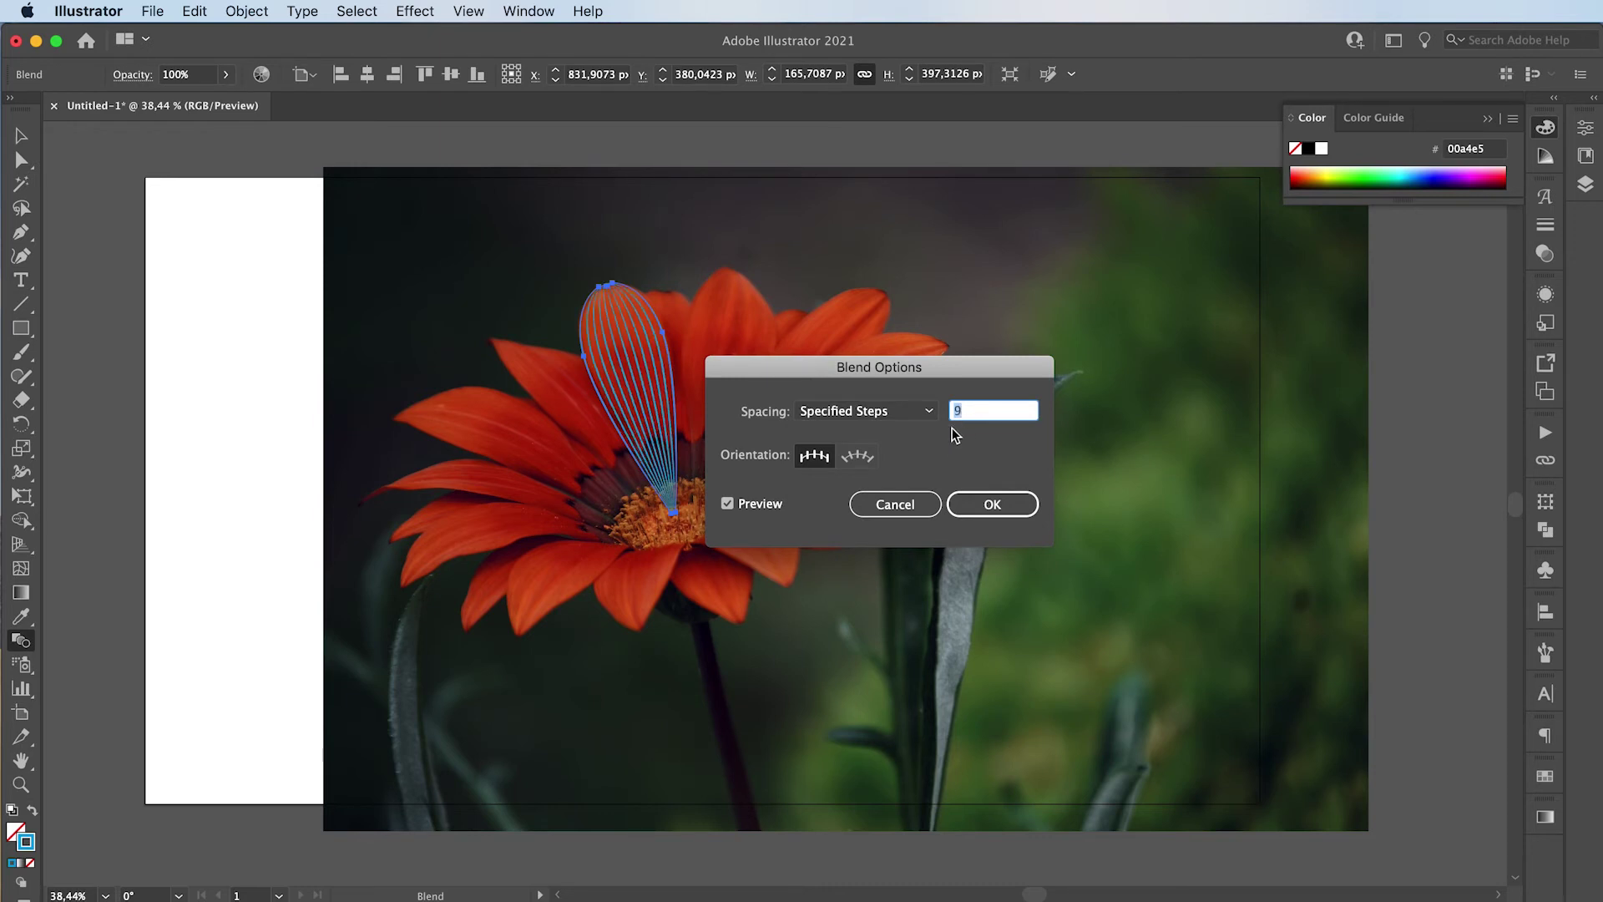
key("Up")
key("Up")
key("Up")
key("Up")
key("Up")
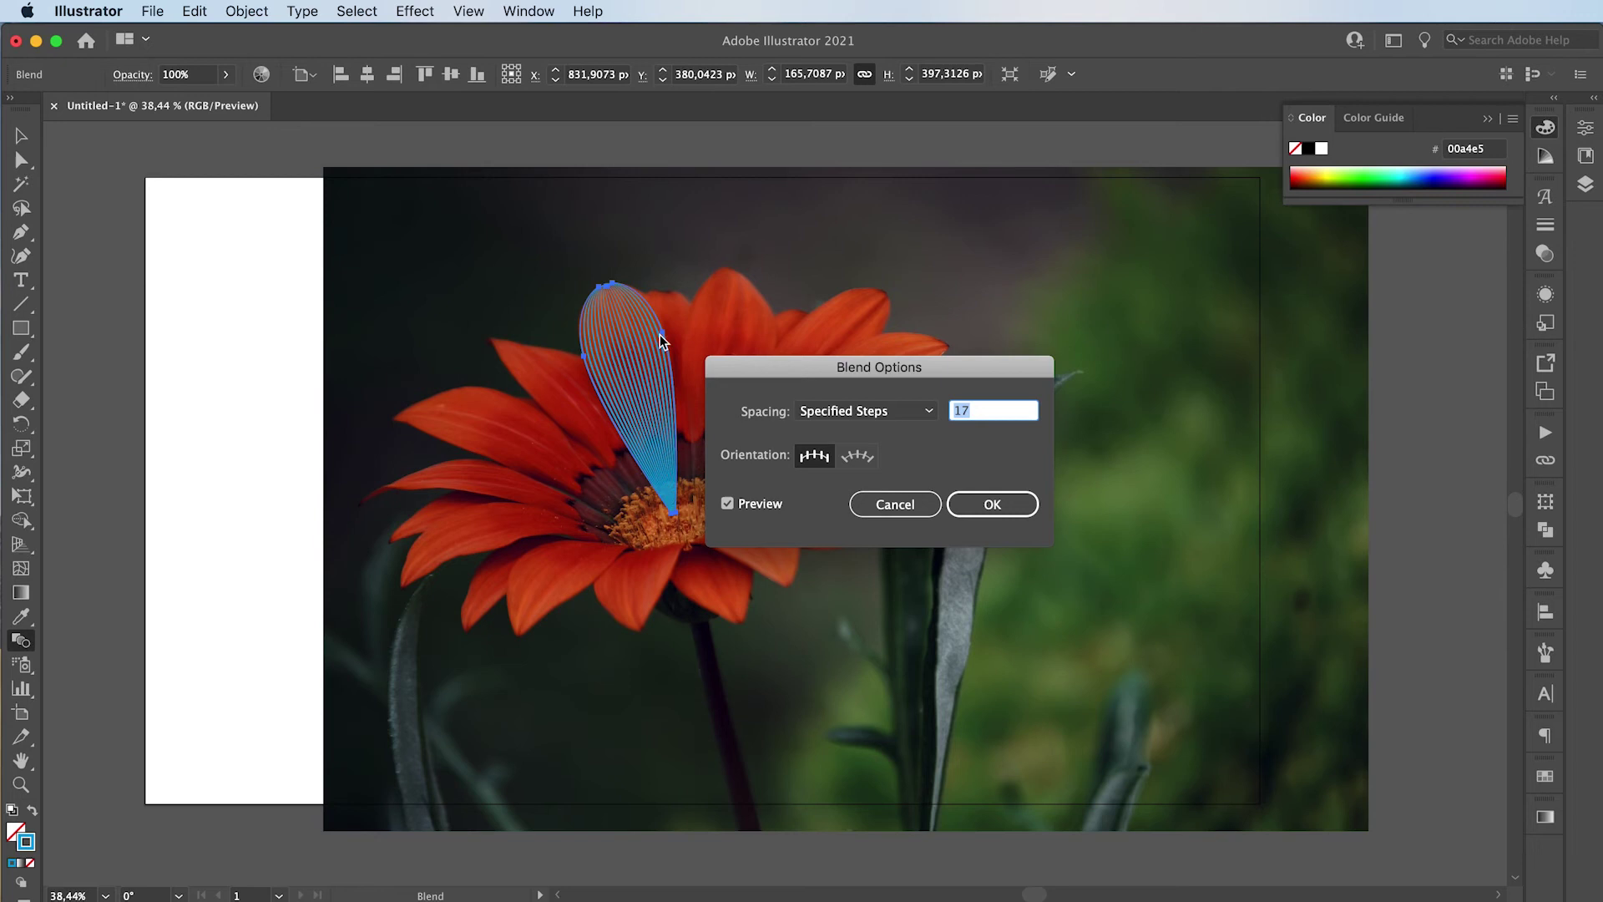
key("Up")
key("Up")
key("Up")
key("Up")
key("Up")
key("Up")
key("Up")
key("Up")
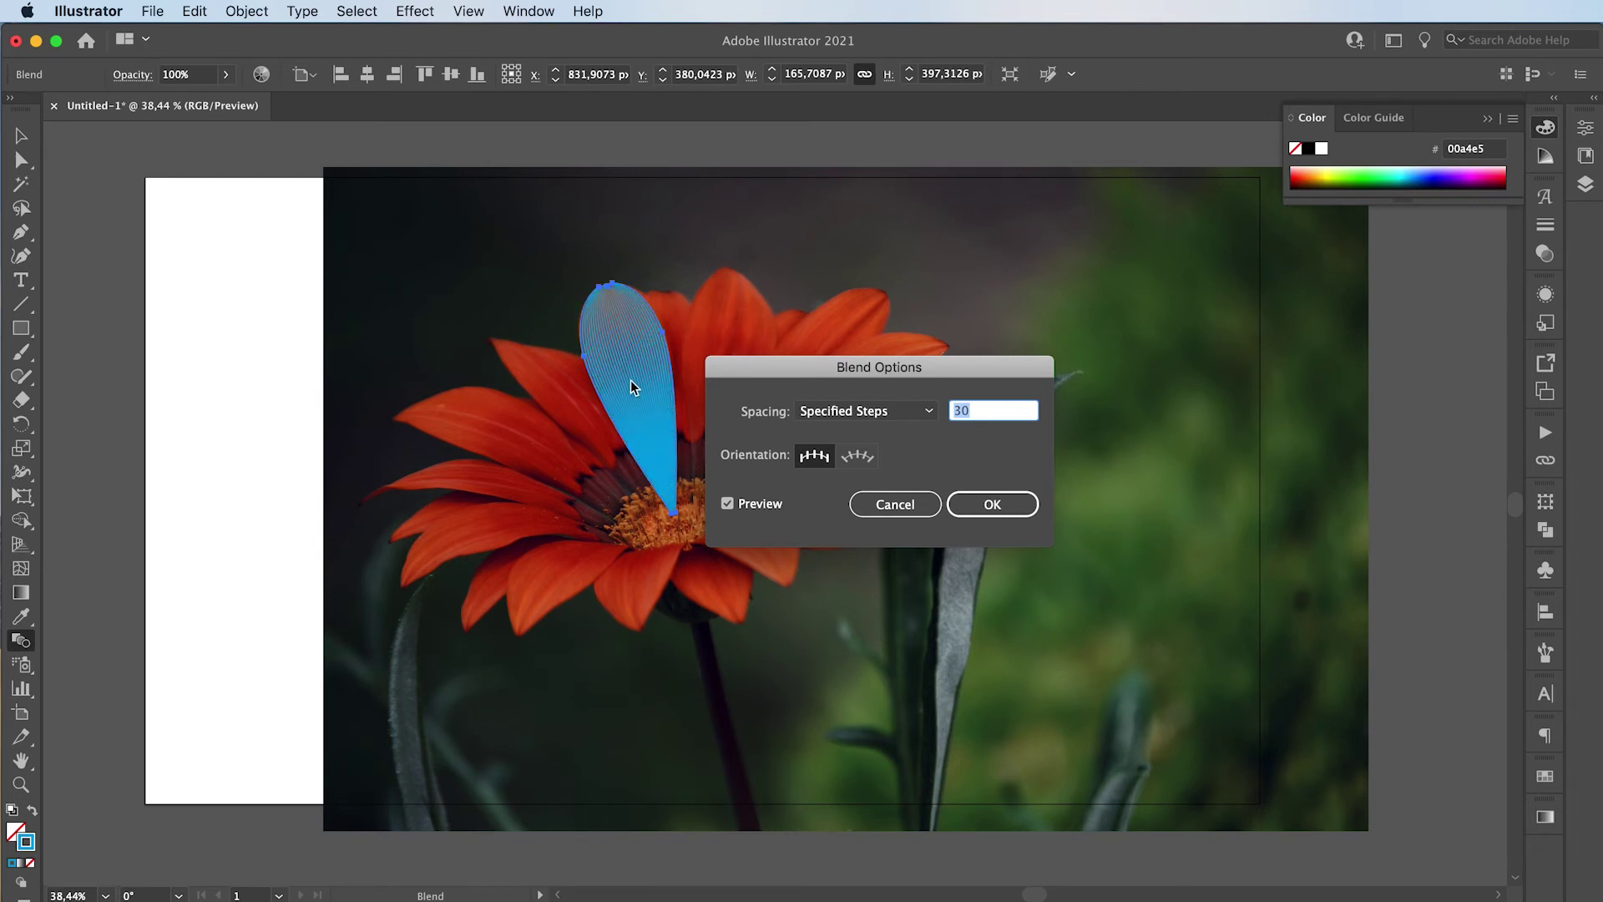
key("Down")
left_click(992, 508)
key("v")
left_click(388, 315)
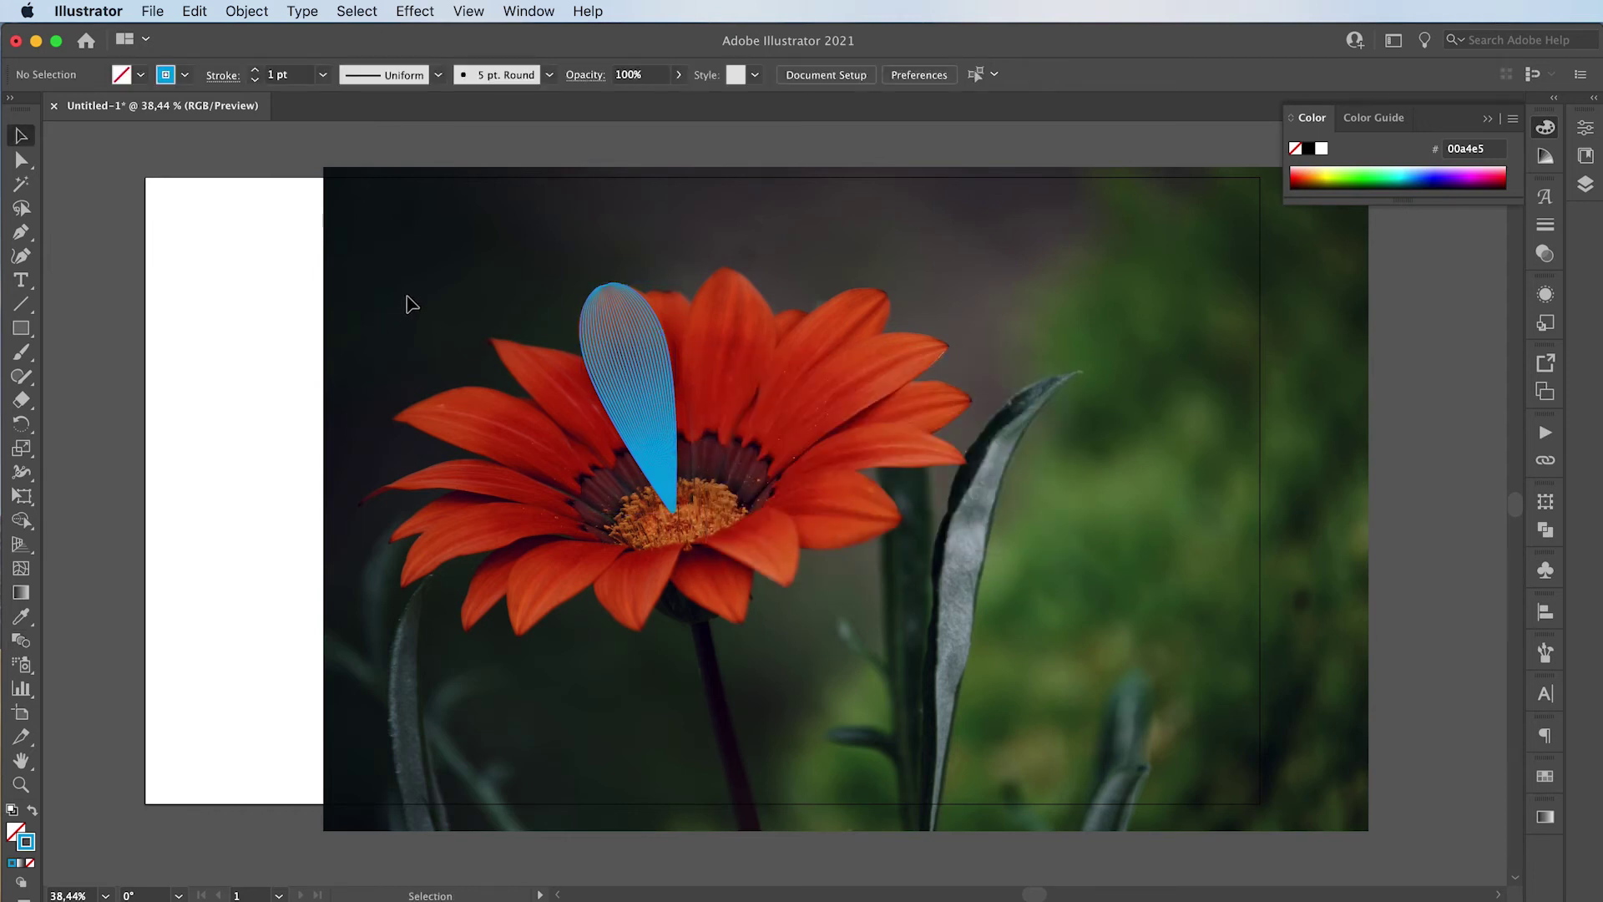
scroll(525, 371, "up", 1)
scroll(548, 283, "up", 1)
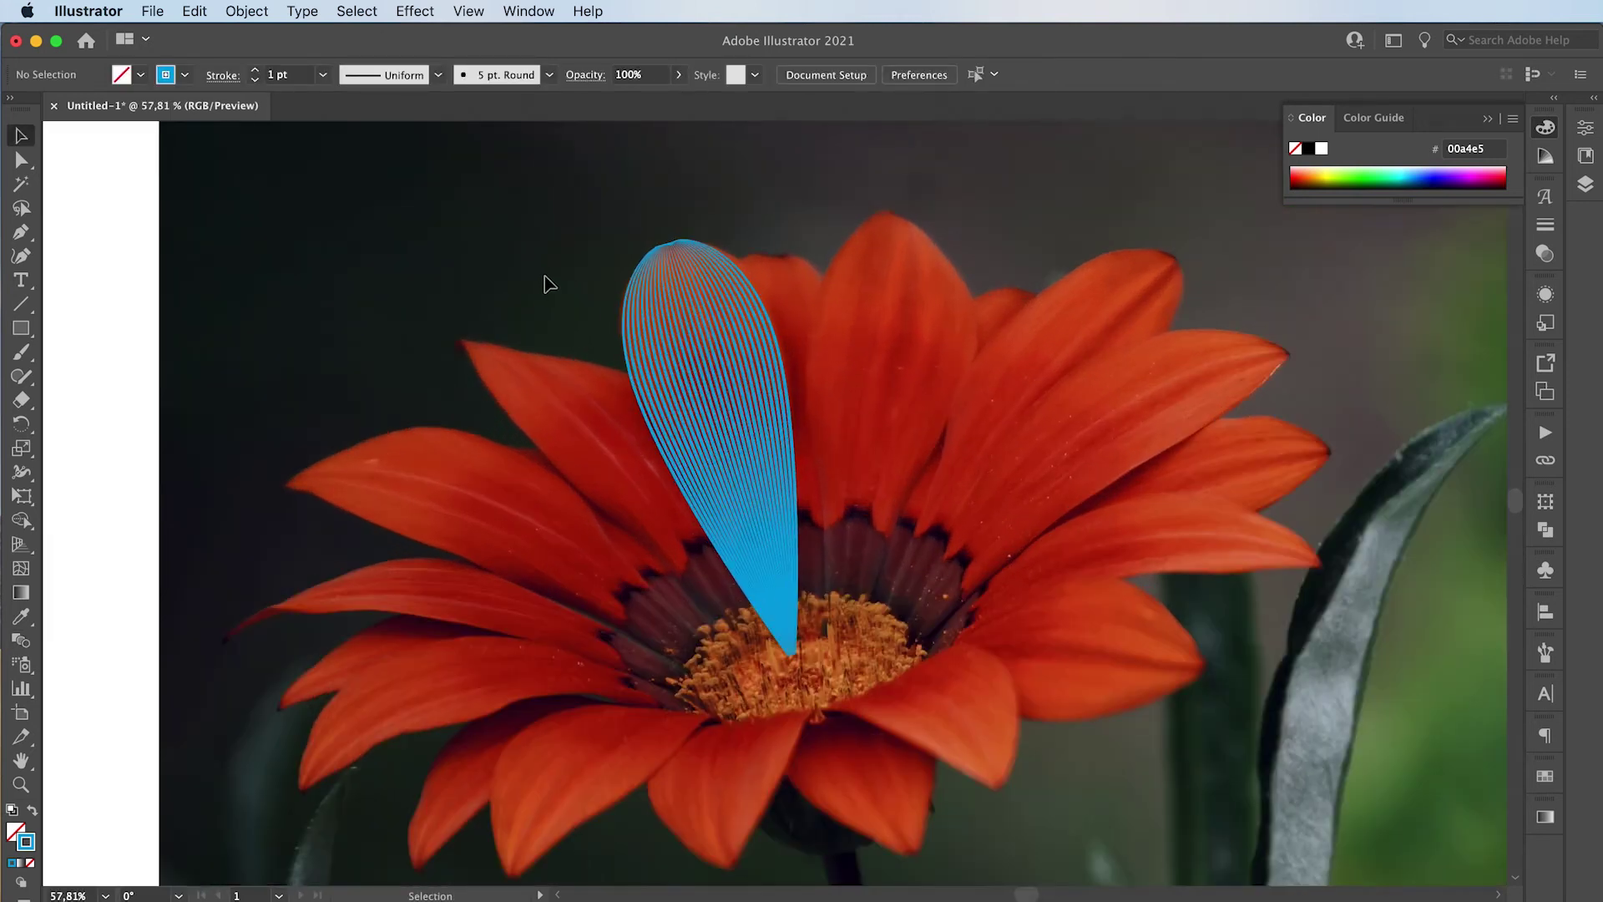
scroll(583, 255, "up", 1)
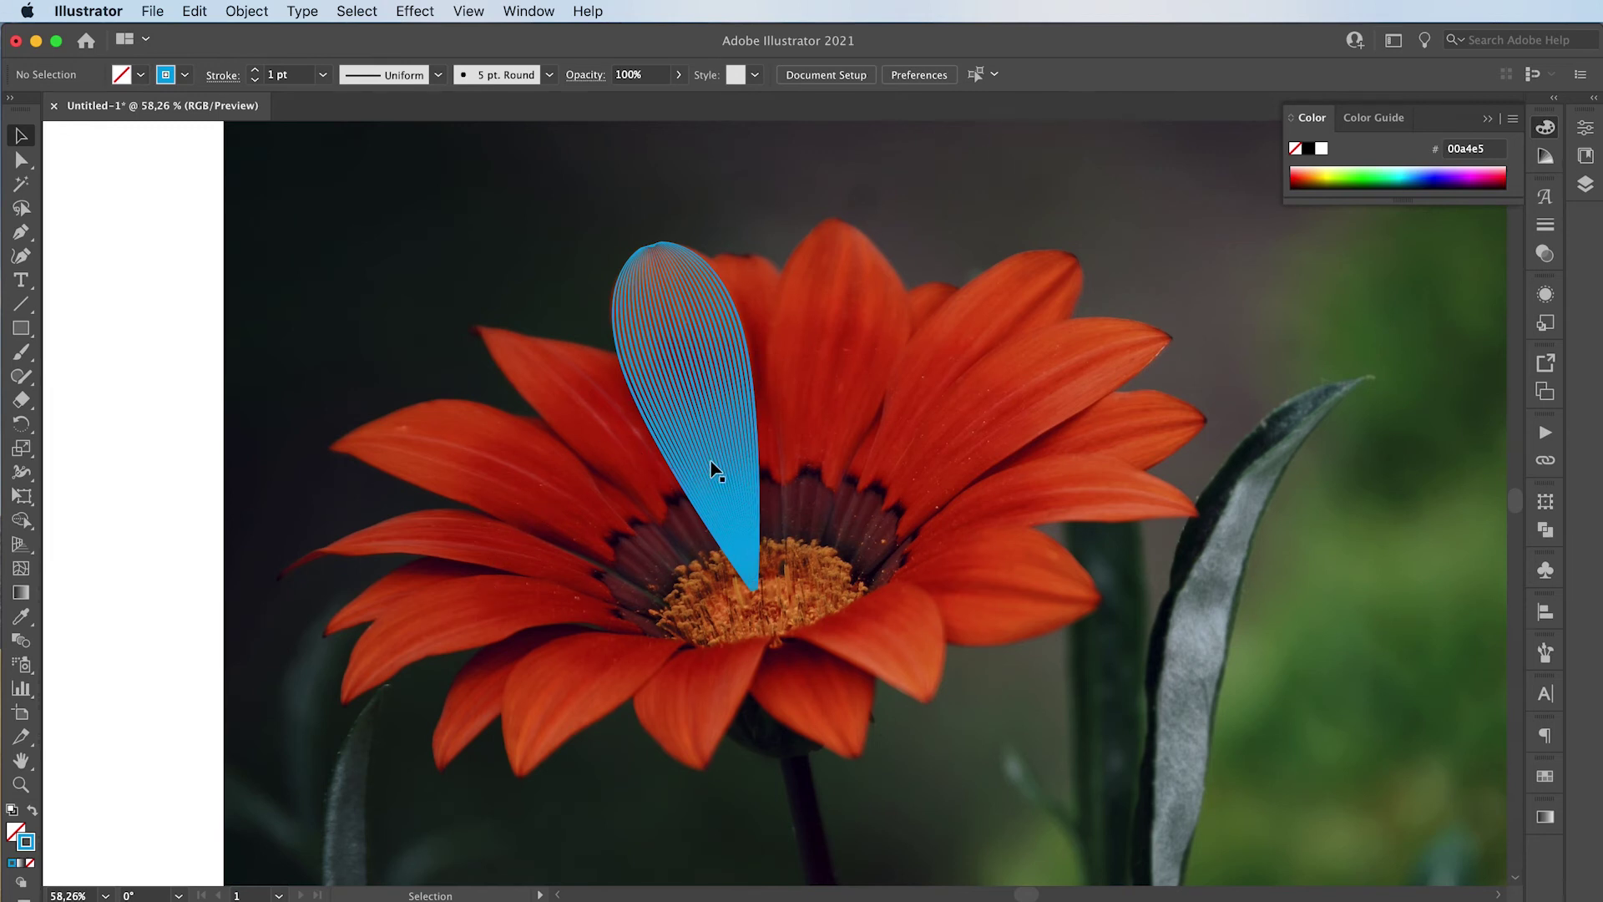
scroll(739, 523, "down", 2)
scroll(734, 525, "down", 2)
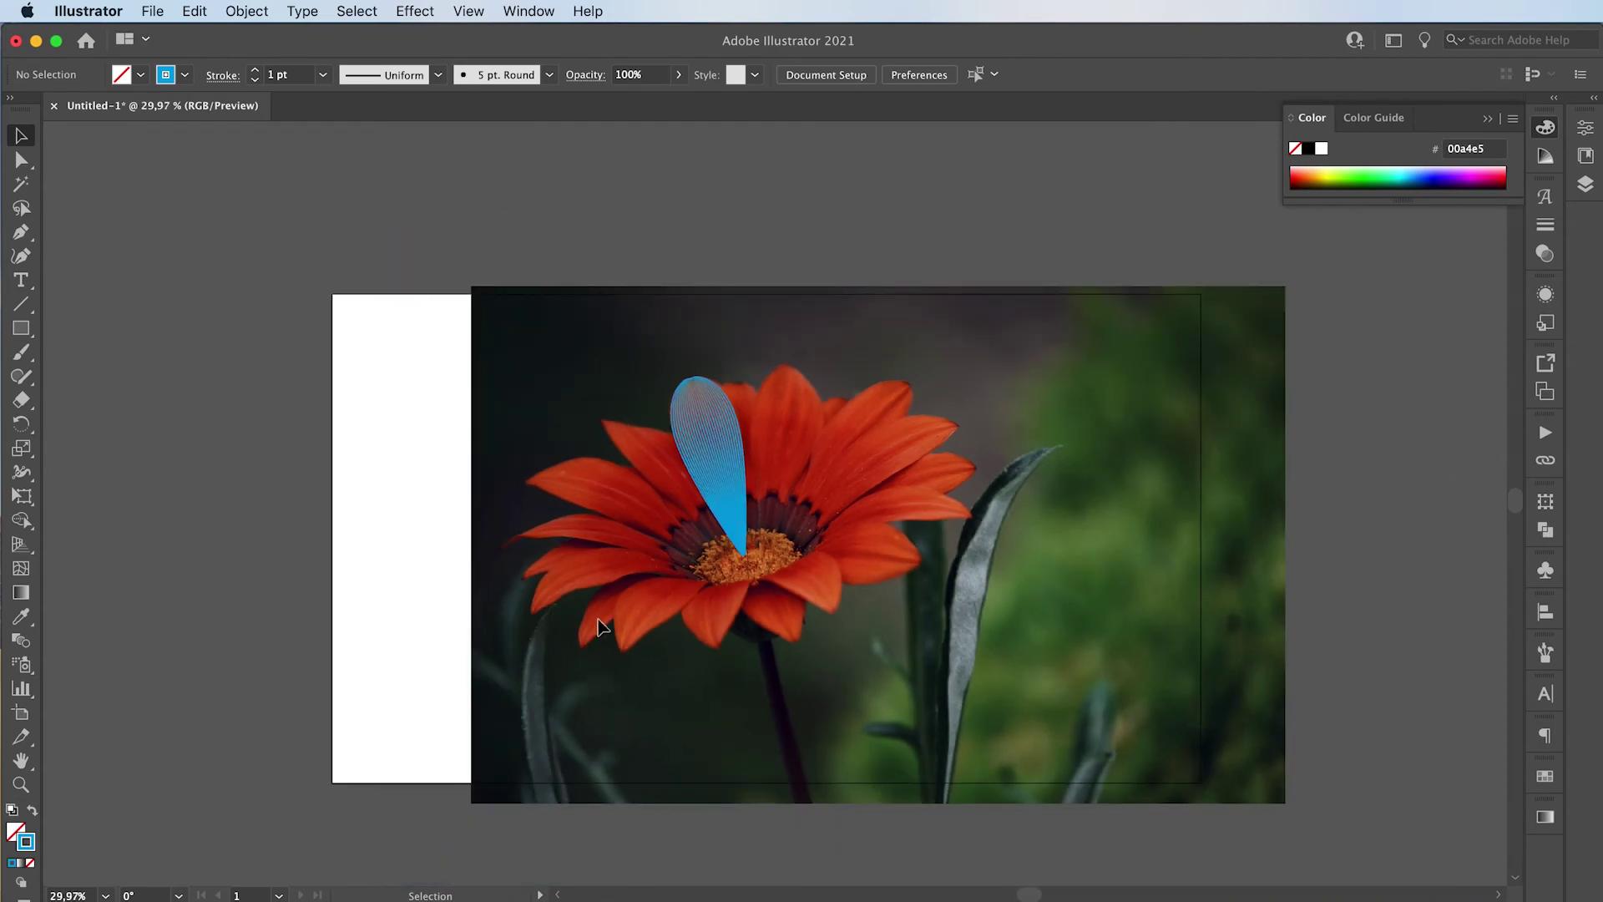